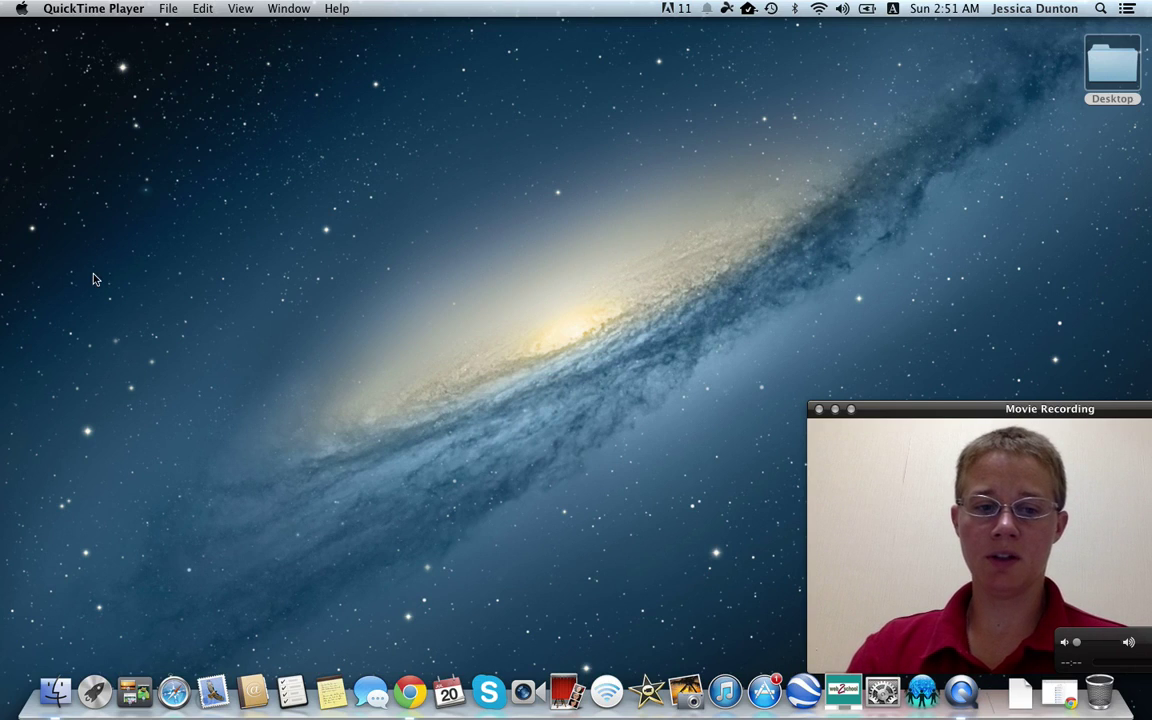
Launch Safari from the Dock, opening the Google Japan homepage
{"action": "left_click", "coordinate": [179, 698]}
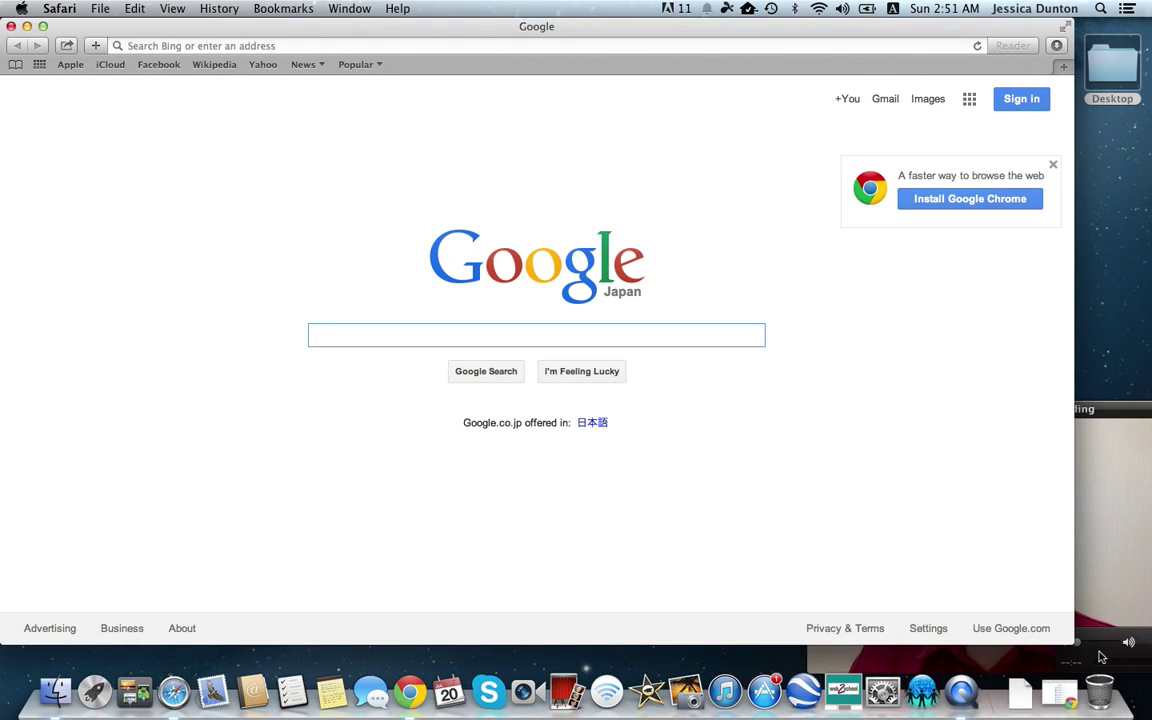
Narrow the Safari window so part of the desktop shows beside the Google page
{"action": "left_click_drag", "start_coordinate": [1058, 640], "coordinate": [843, 665]}
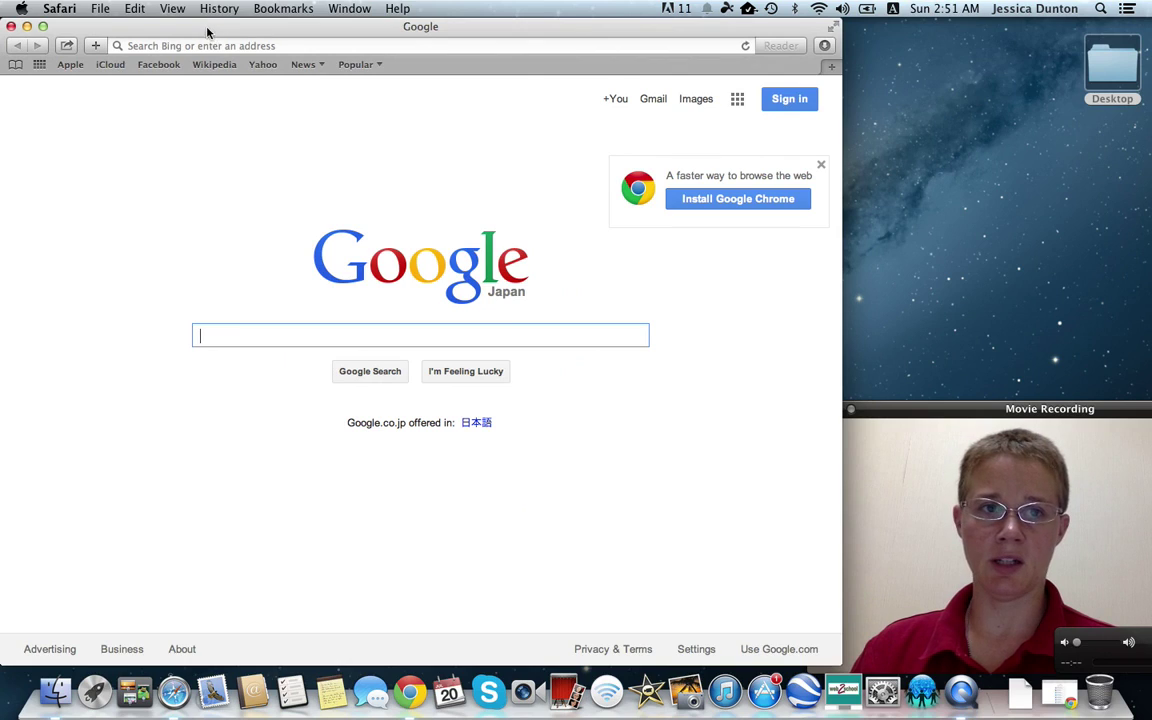
{"action": "left_click", "coordinate": [1030, 590]}
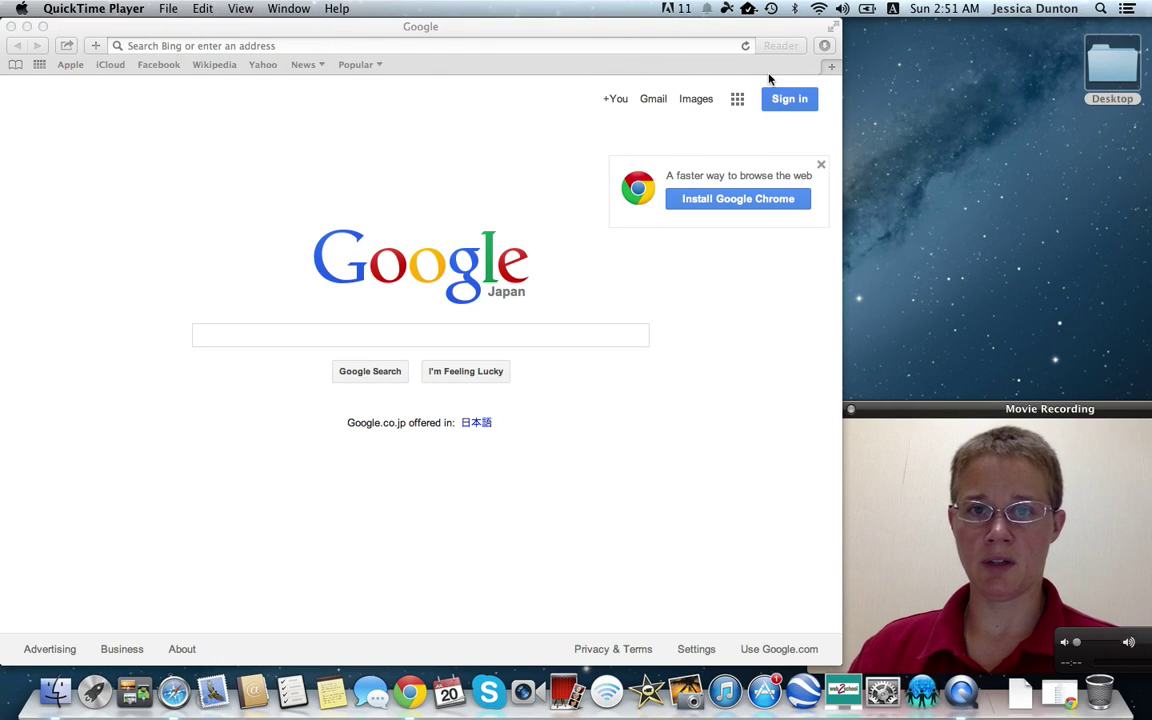
Go from Sign in through 'different account' and Add account to Create an account
{"action": "left_click", "coordinate": [800, 105]}
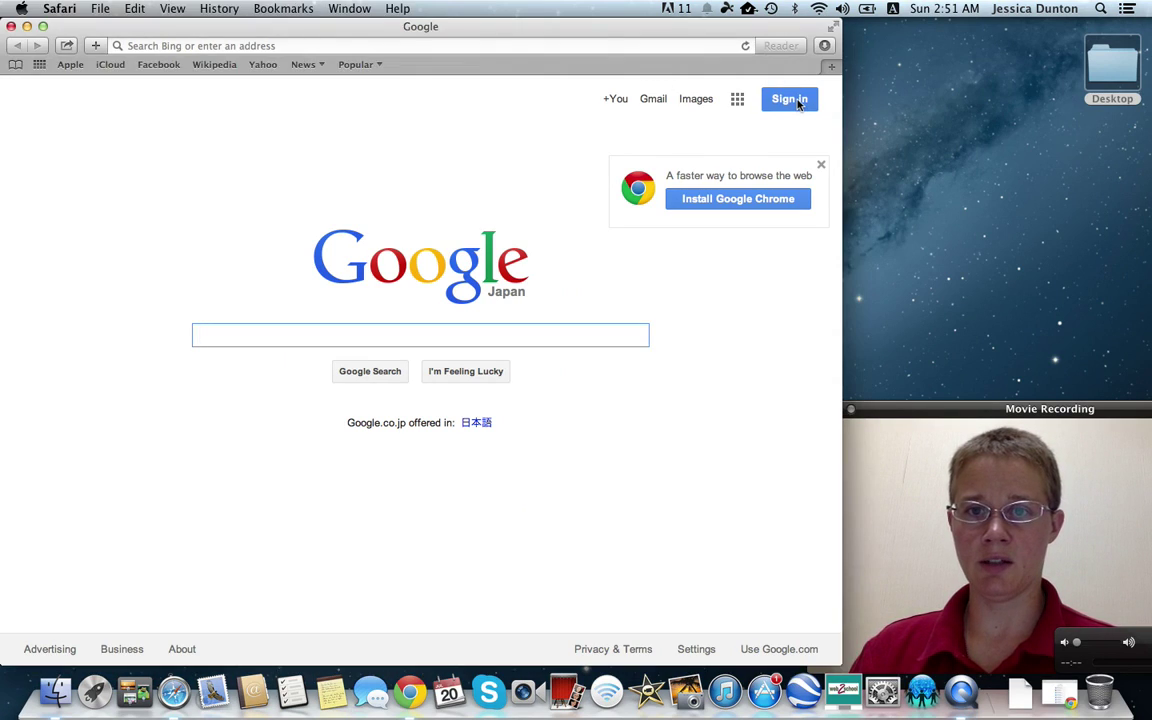
{"action": "left_click", "coordinate": [799, 102]}
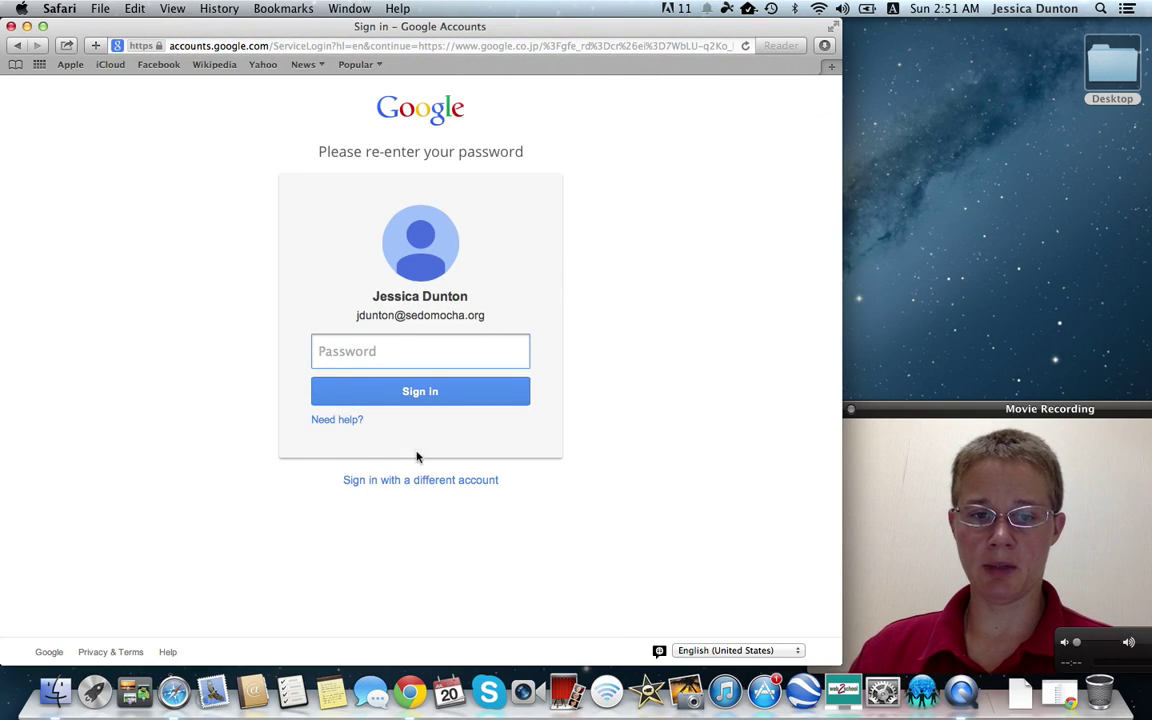
{"action": "left_click", "coordinate": [435, 482]}
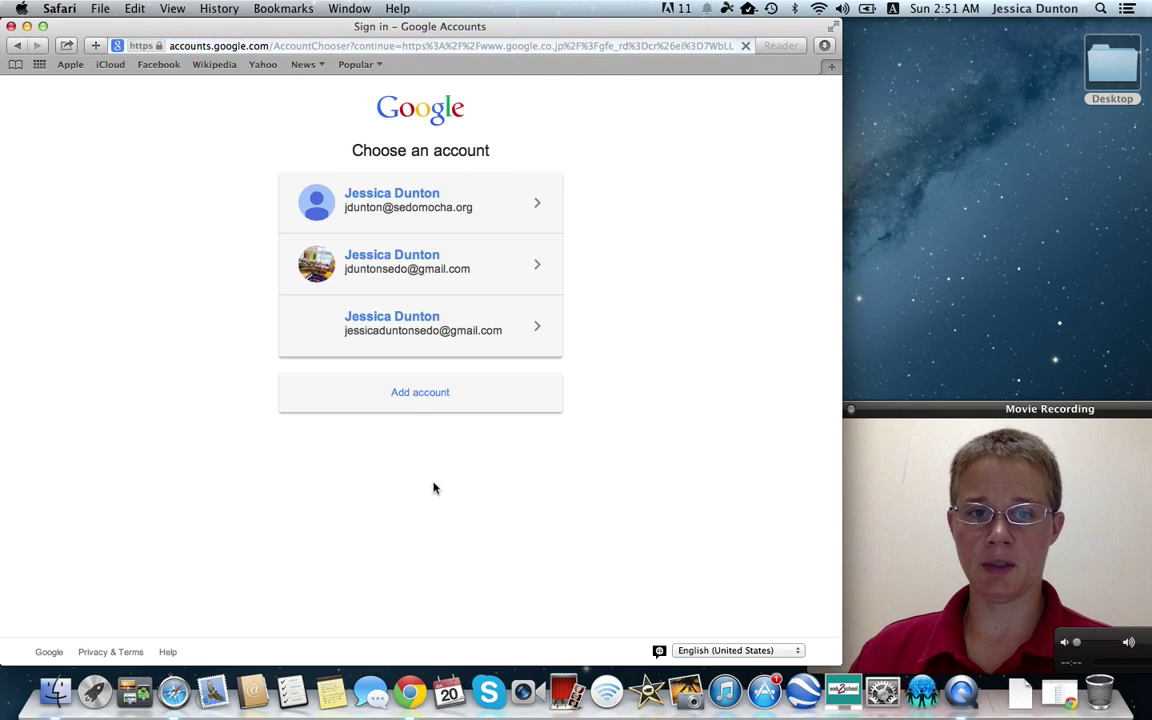
{"action": "left_click", "coordinate": [428, 394]}
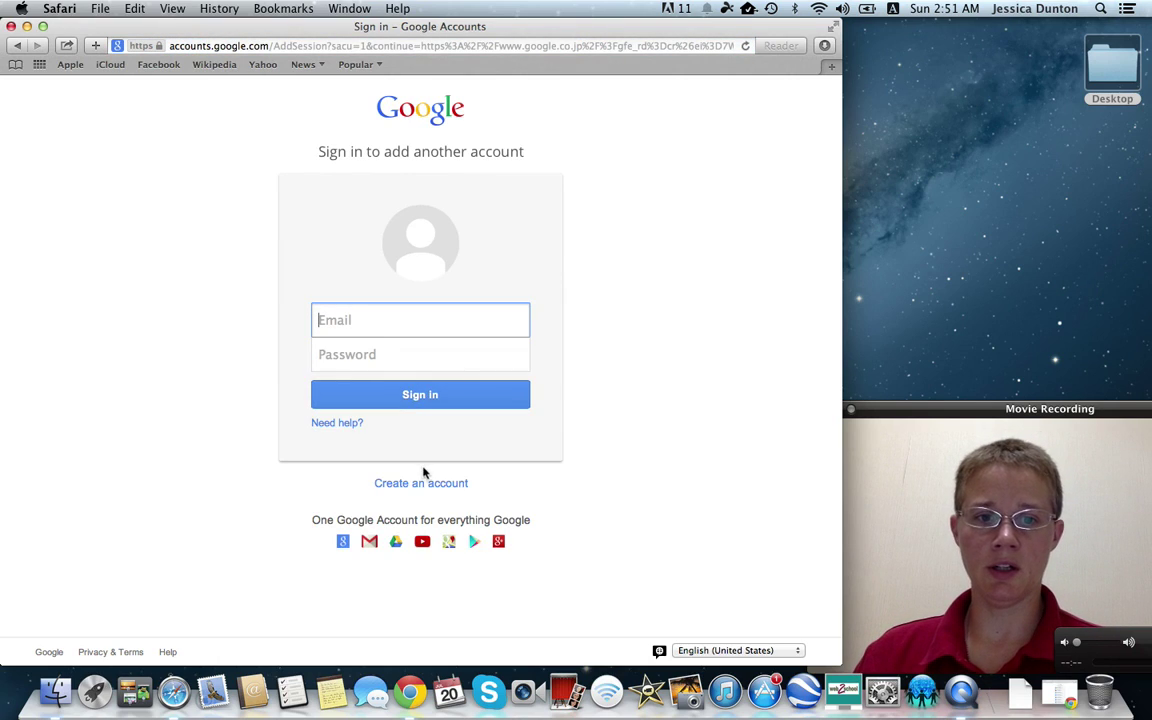
{"action": "left_click", "coordinate": [423, 483]}
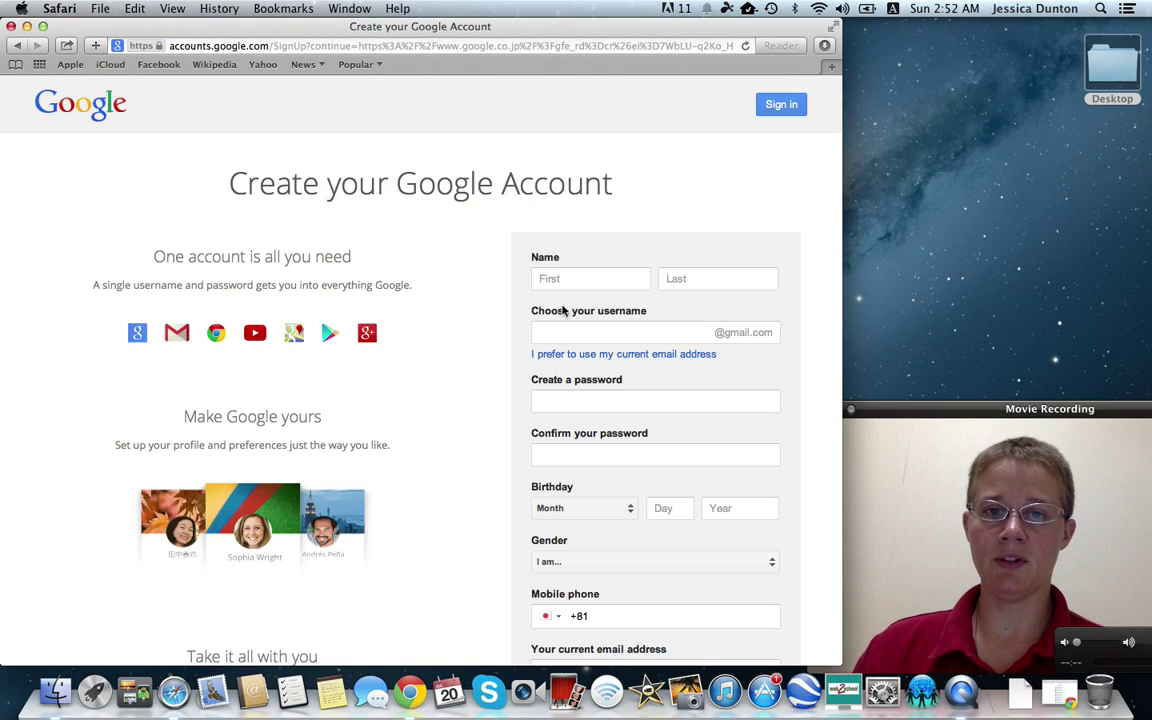
Enter the first and last name and pick an available Gmail username
{"action": "left_click", "coordinate": [576, 278]}
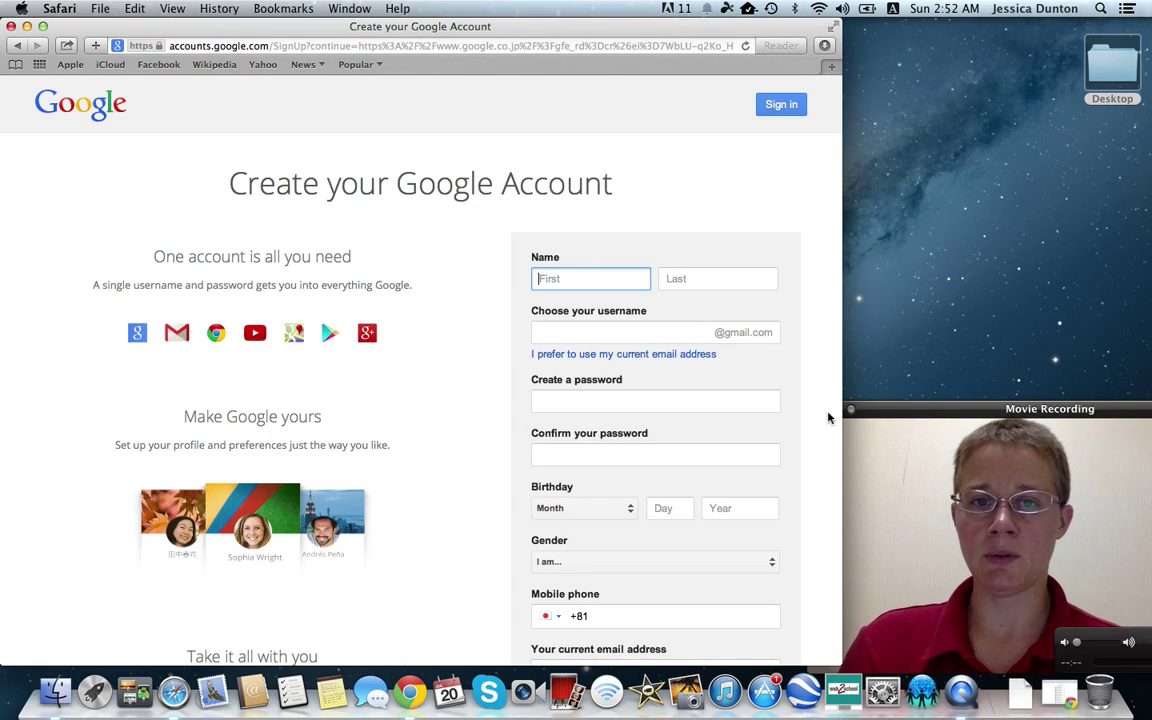
{"action": "type", "text": "Jessica"}
{"action": "key", "text": "Tab"}
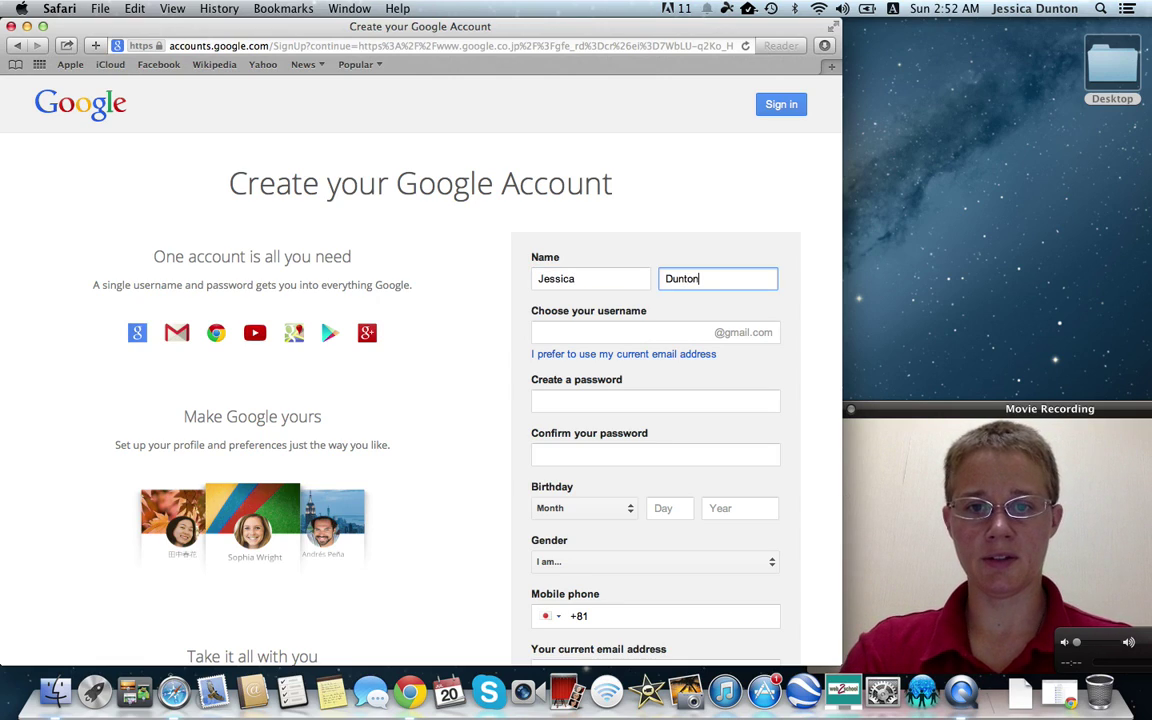
{"action": "key", "text": "Tab"}
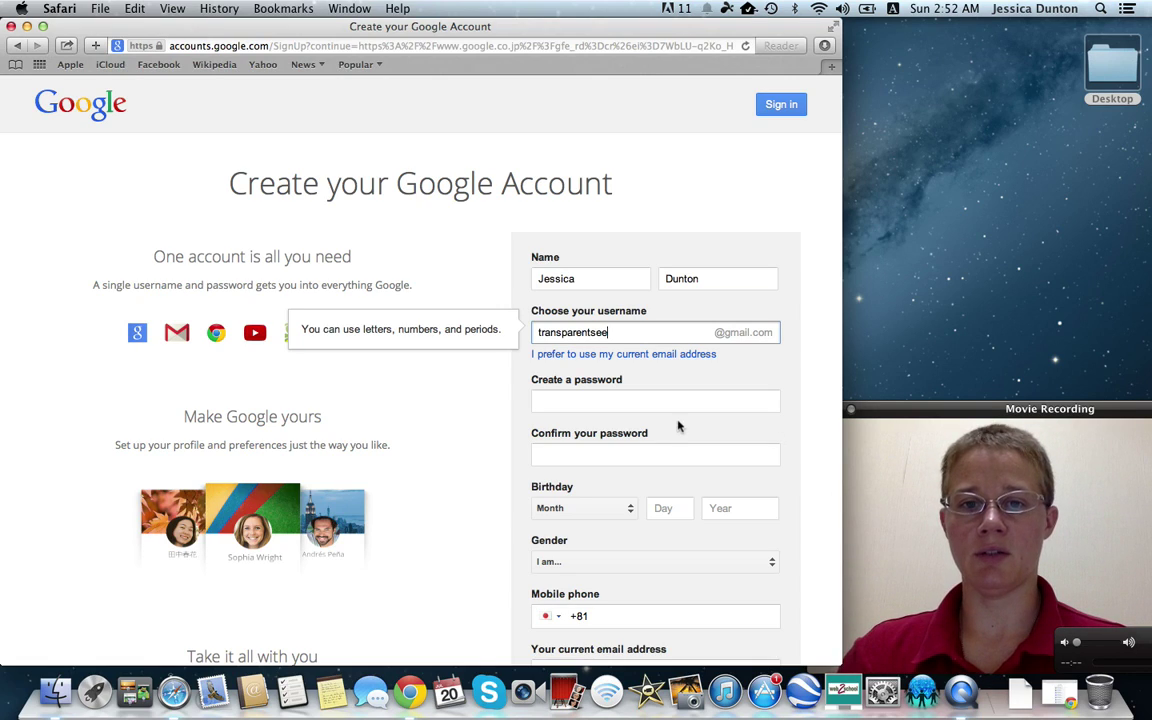
{"action": "left_click", "coordinate": [576, 401]}
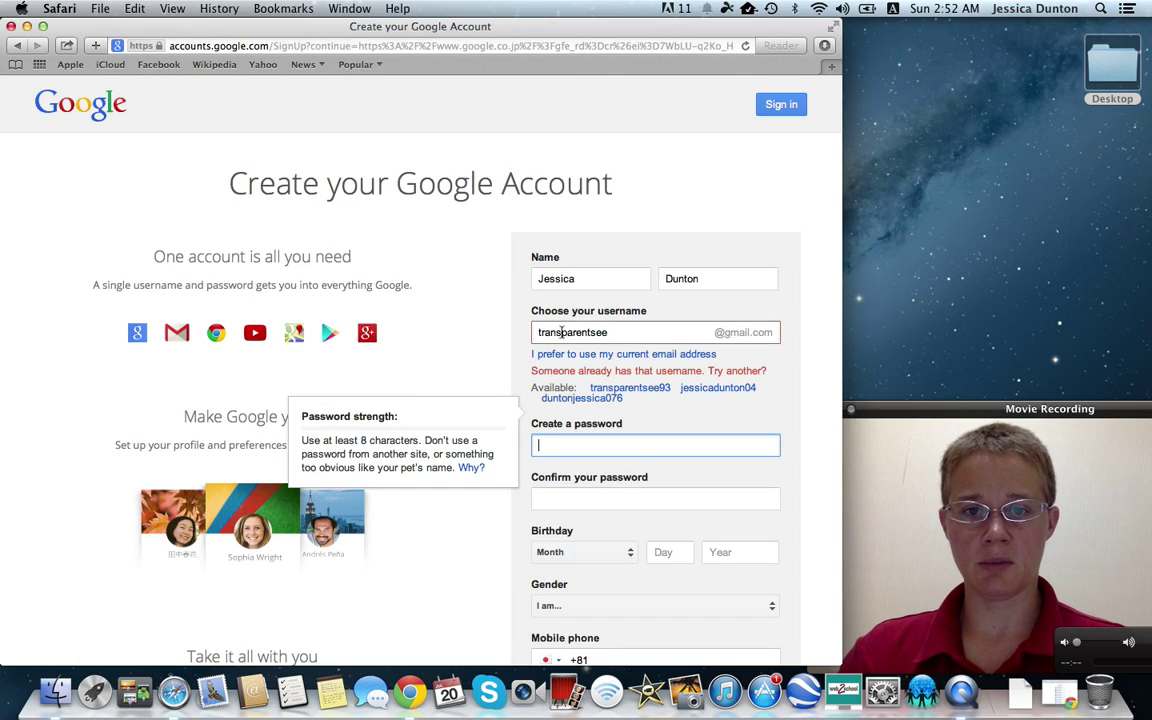
{"action": "left_click", "coordinate": [625, 335]}
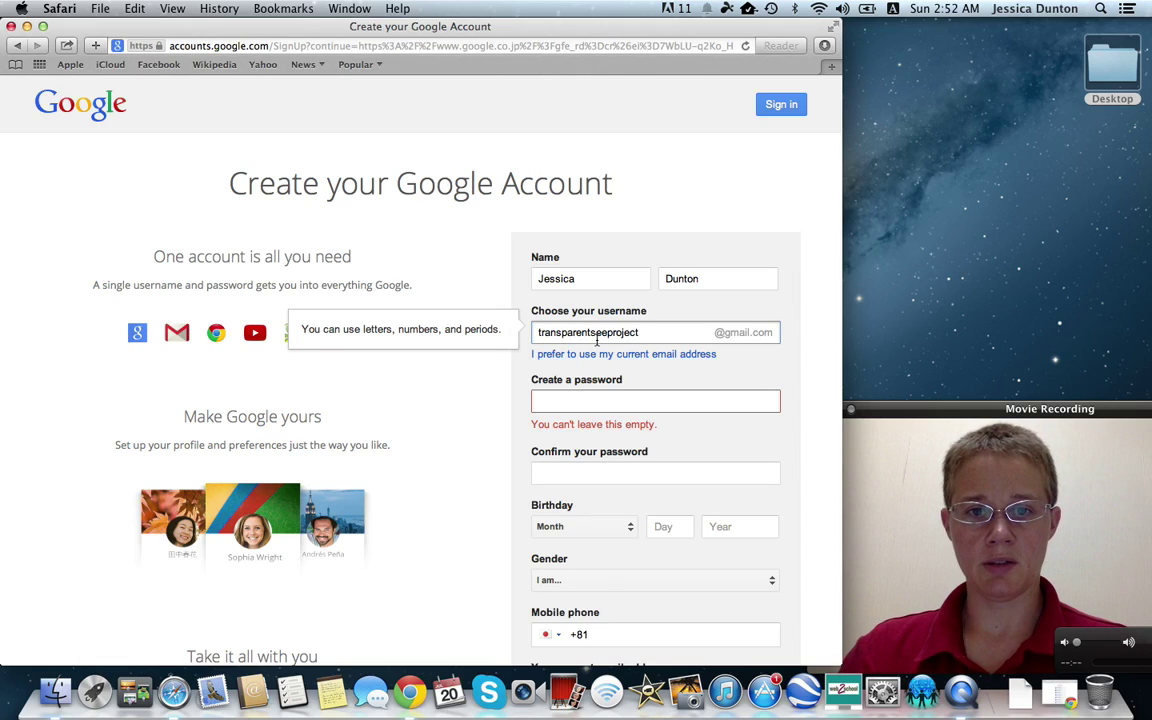
Enter a strong password and begin retyping it in Confirm your password
{"action": "left_click", "coordinate": [585, 402]}
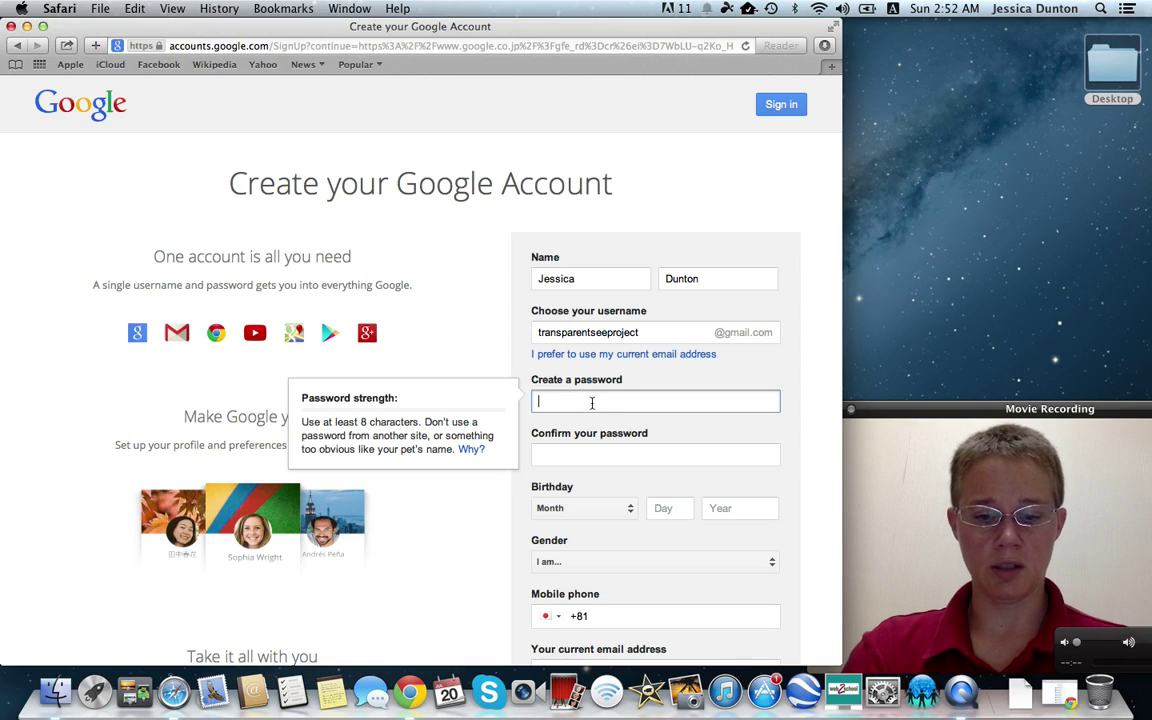
{"action": "type", "text": "p"}
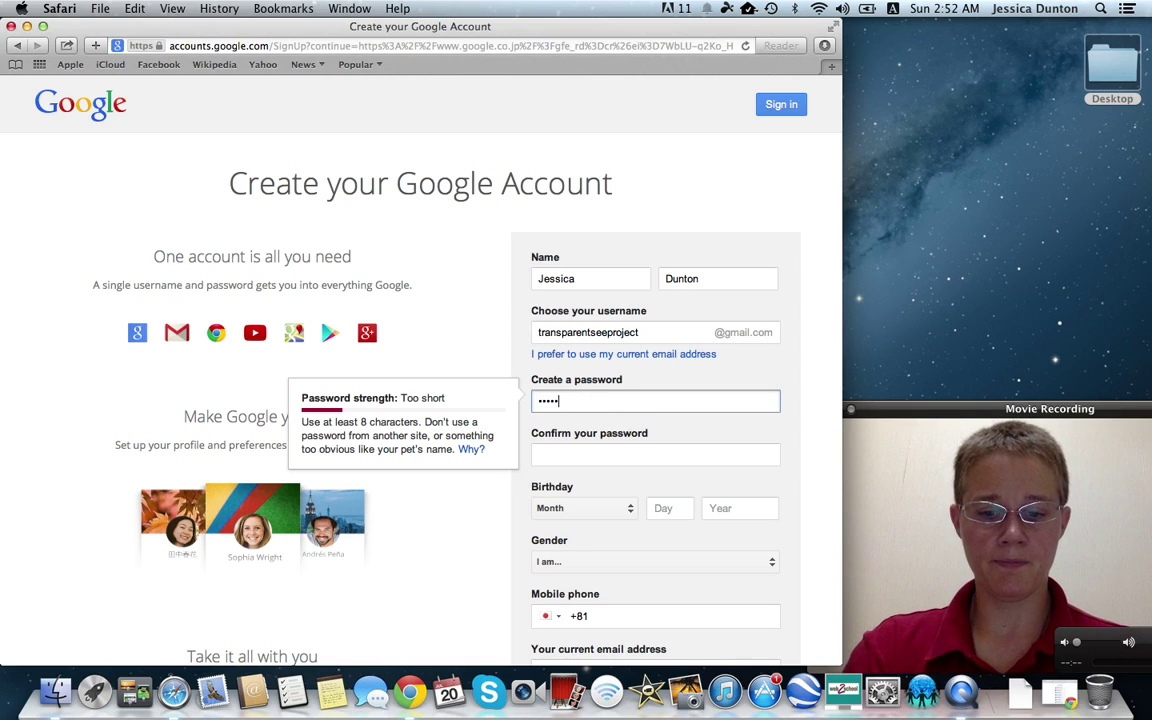
{"action": "type", "text": "••"}
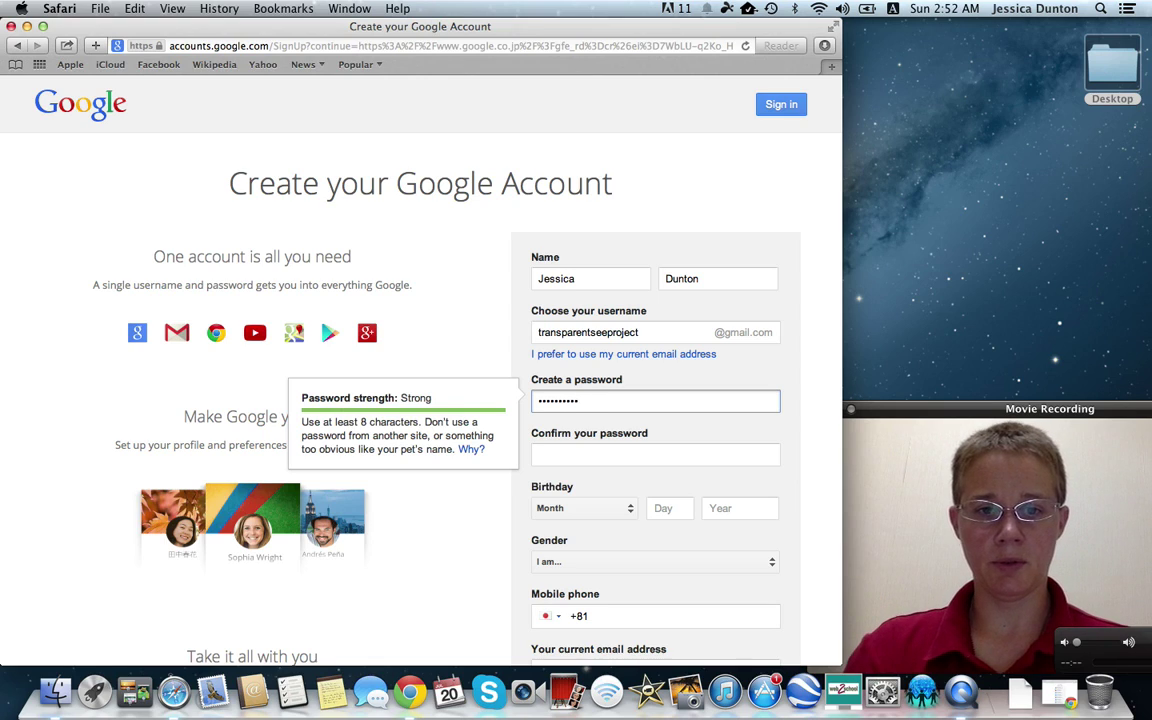
{"action": "left_click", "coordinate": [574, 457]}
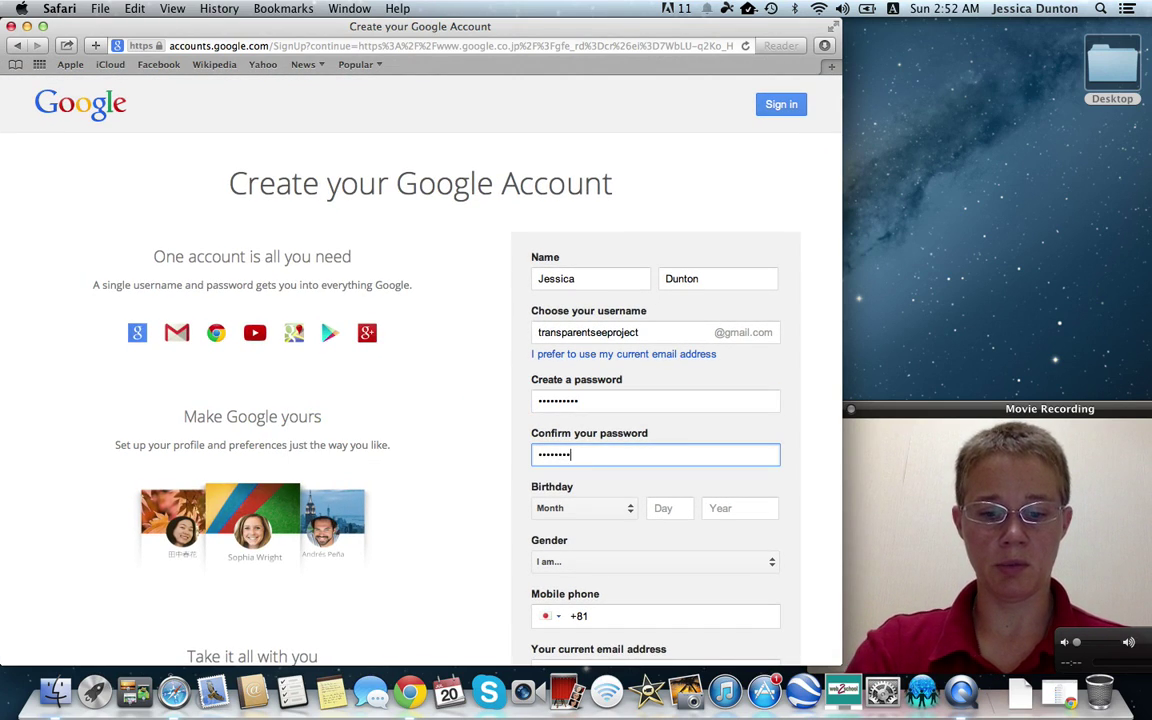
{"action": "left_click", "coordinate": [607, 489]}
{"action": "left_click_drag", "start_coordinate": [840, 290], "coordinate": [833, 429]}
{"action": "left_click", "coordinate": [631, 238]}
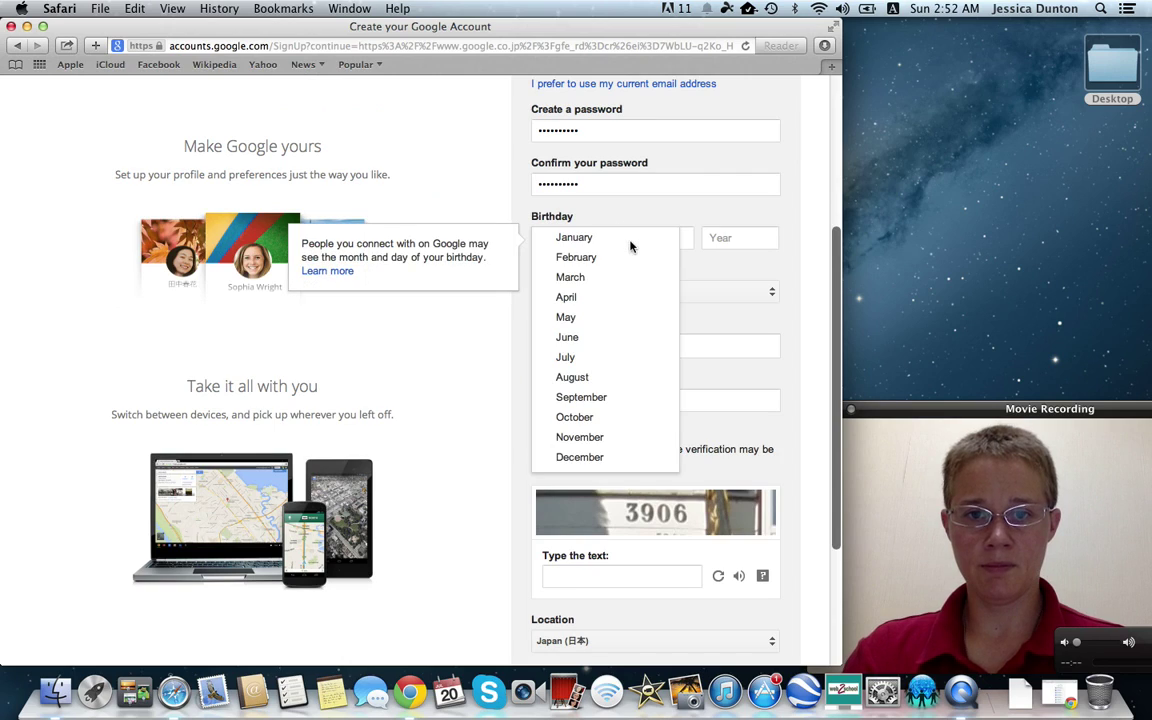
{"action": "left_click", "coordinate": [598, 440]}
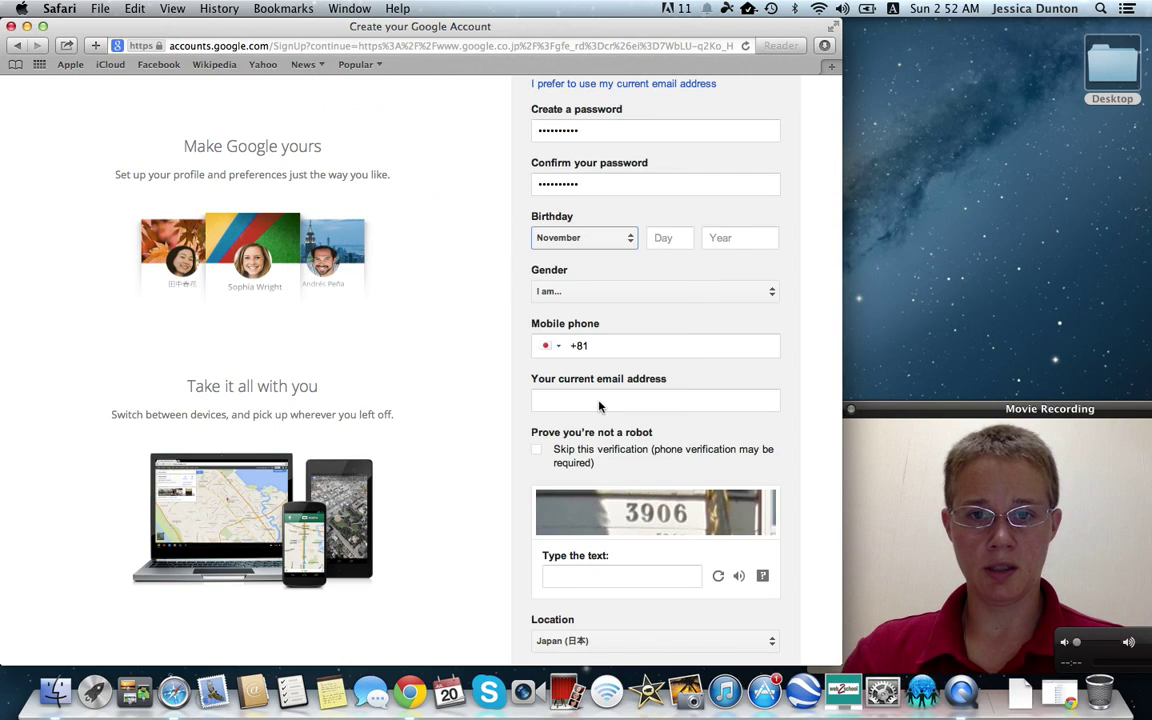
{"action": "left_click", "coordinate": [665, 238]}
{"action": "type", "text": "19"}
{"action": "key", "text": "Tab"}
{"action": "type", "text": "1979"}
{"action": "left_click", "coordinate": [667, 290]}
{"action": "left_click", "coordinate": [620, 291]}
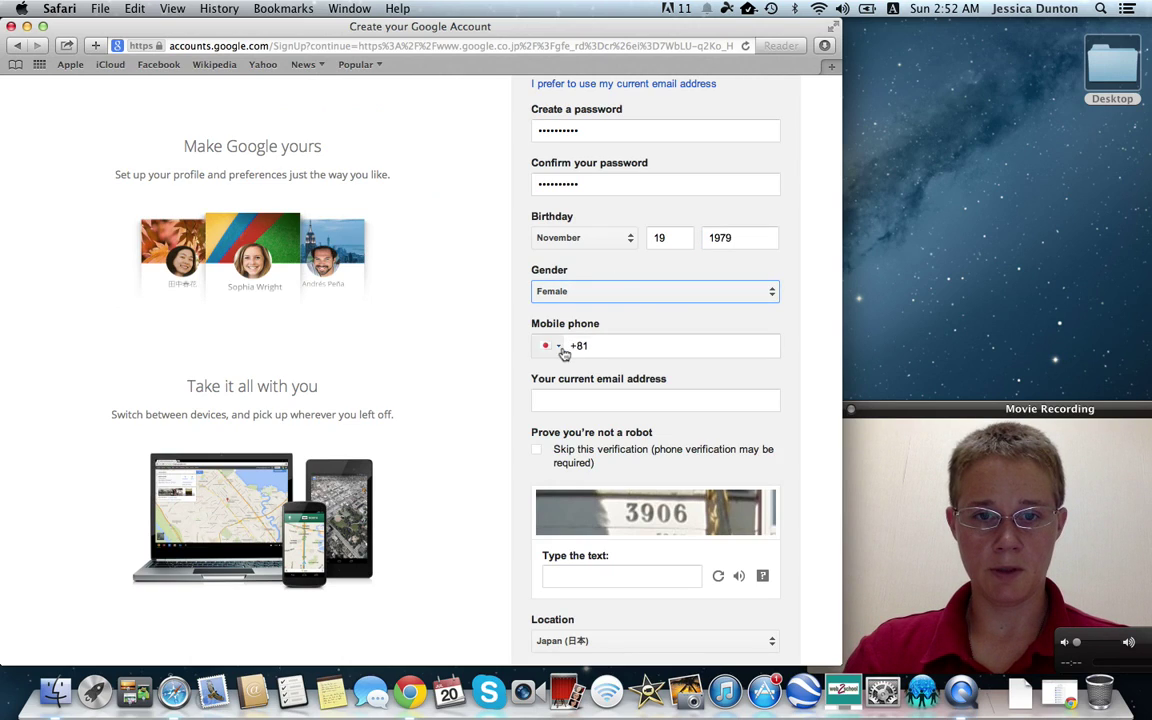
Set the phone country code to United States and type the mobile number
{"action": "left_click", "coordinate": [551, 346]}
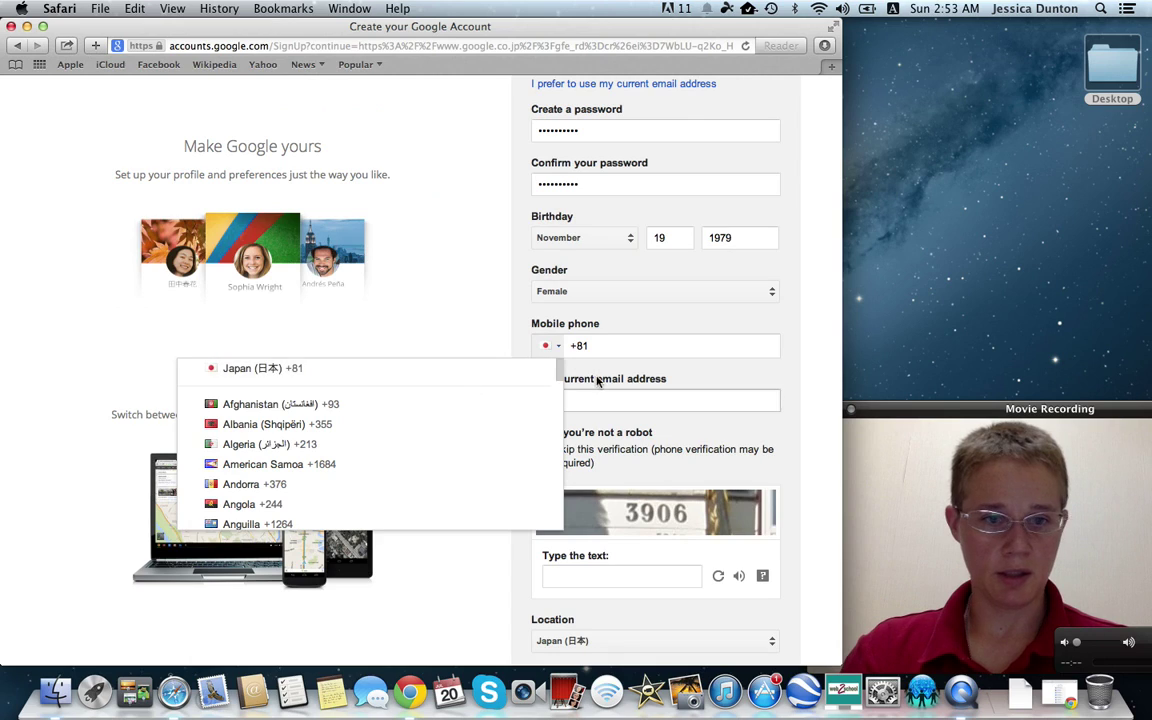
{"action": "left_click", "coordinate": [540, 404]}
{"action": "left_click", "coordinate": [549, 346]}
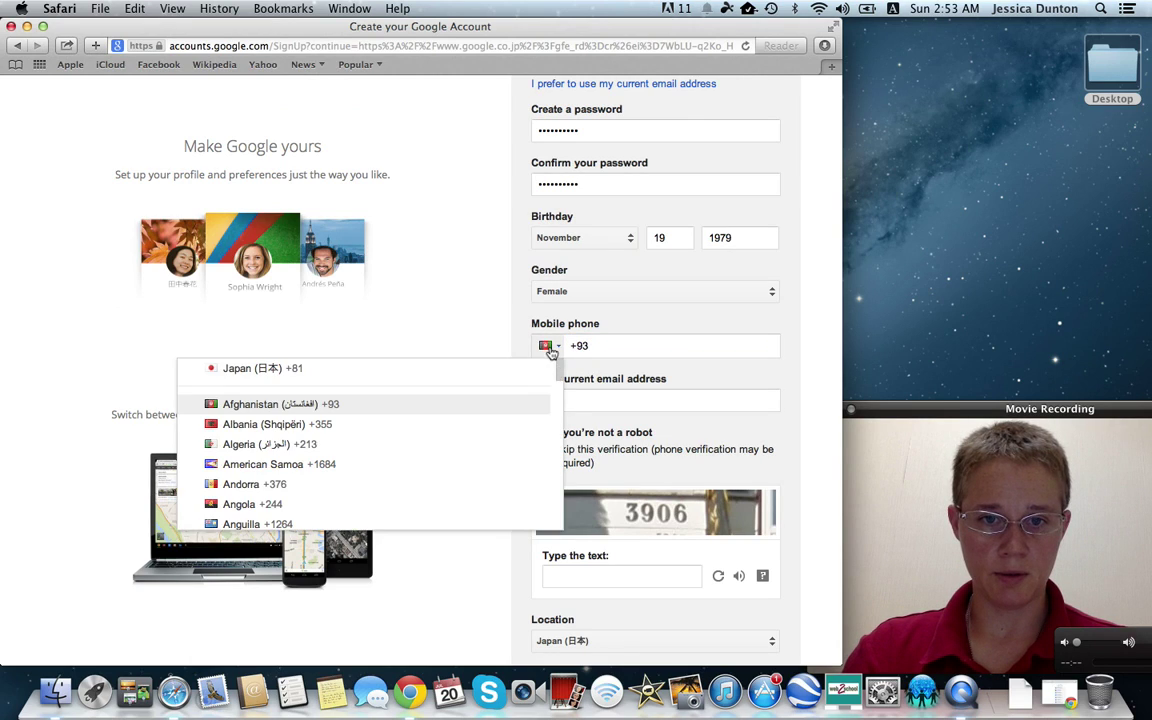
{"action": "left_click_drag", "start_coordinate": [555, 385], "coordinate": [552, 517]}
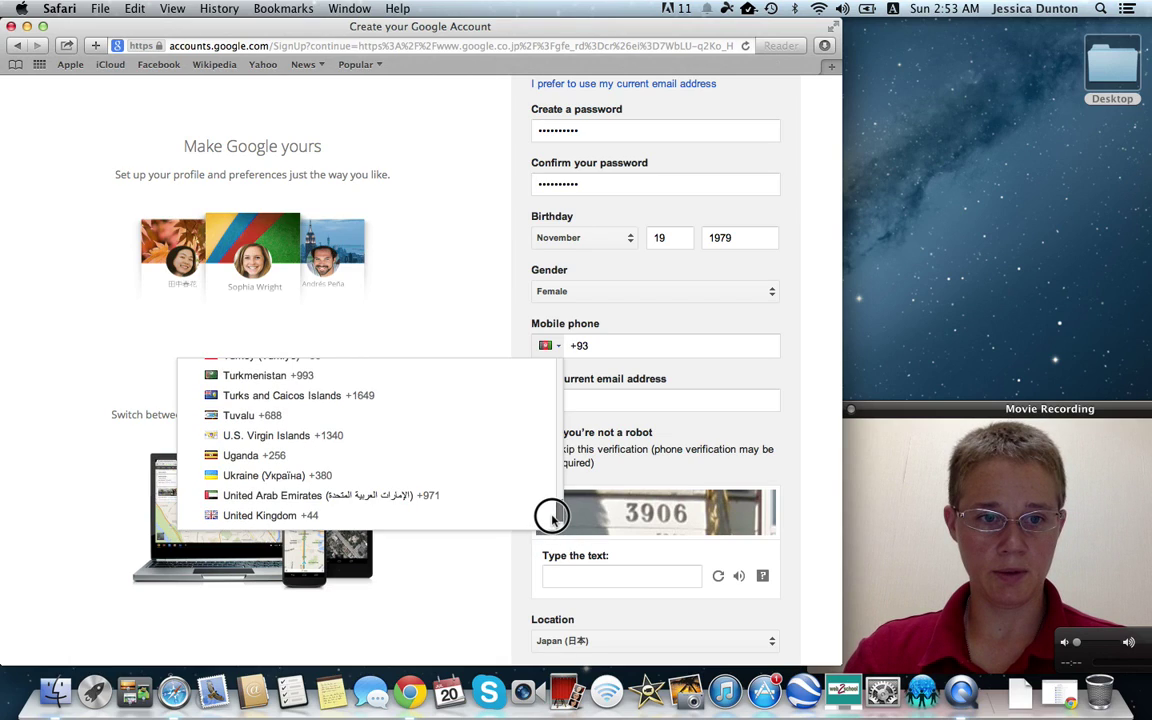
{"action": "scroll", "coordinate": [552, 517], "scroll_direction": "down", "scroll_amount": 2}
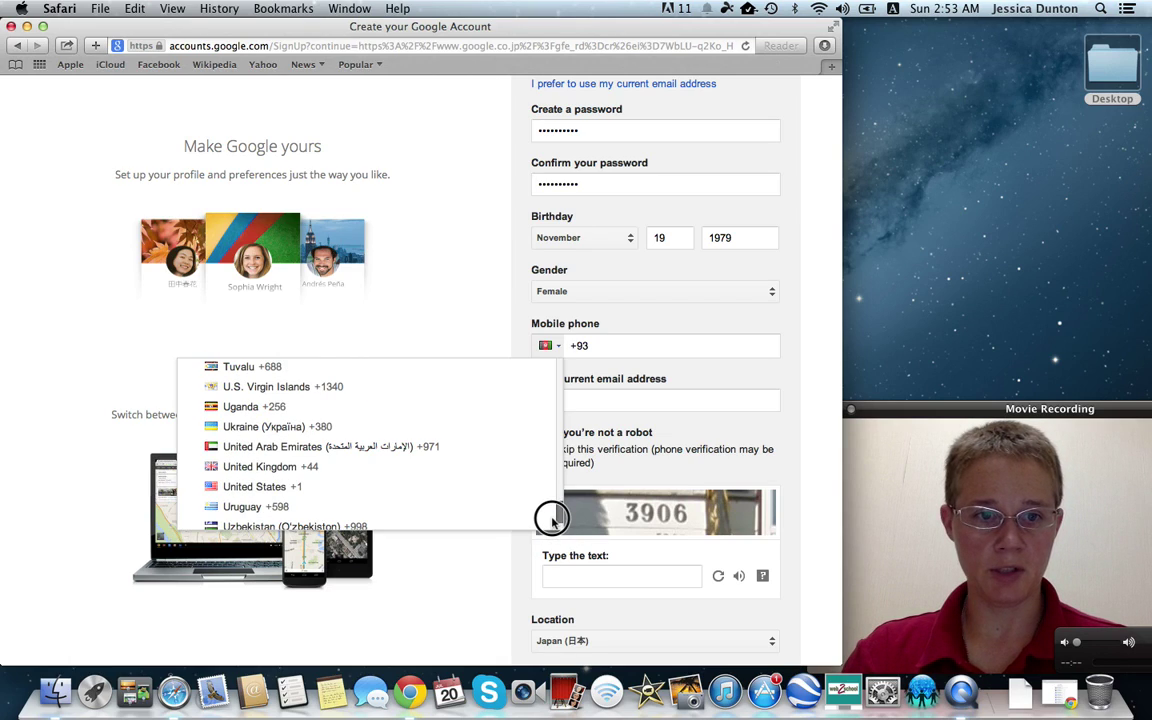
{"action": "left_click", "coordinate": [355, 488]}
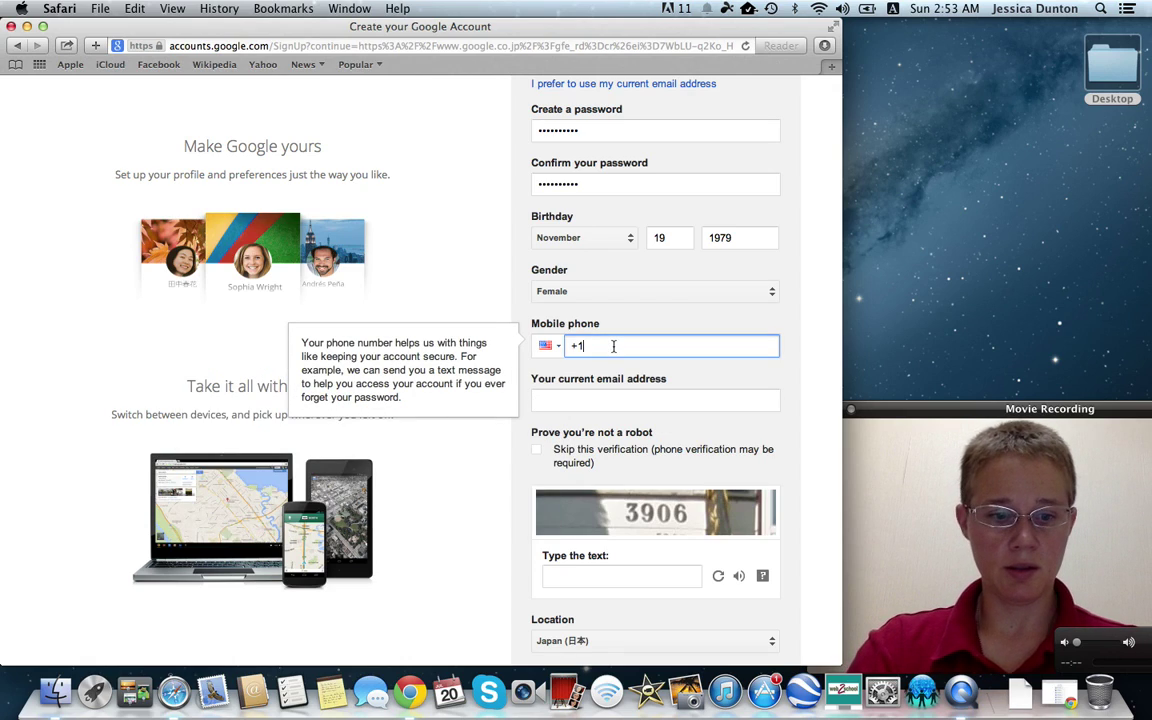
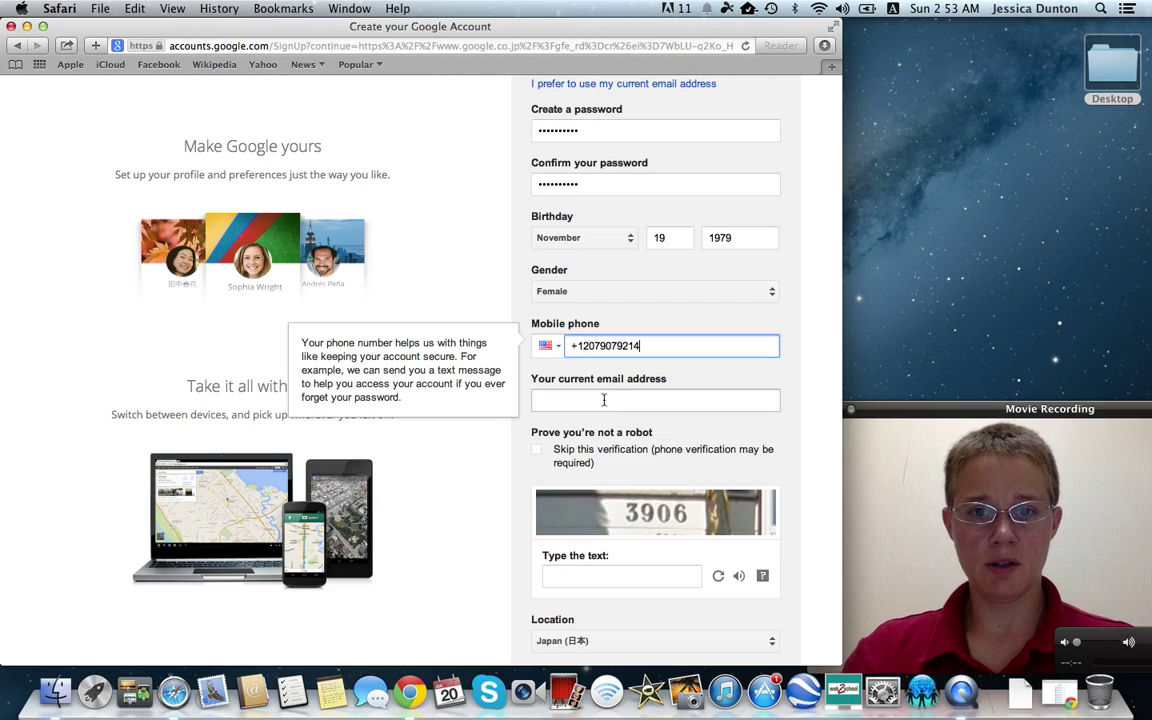
Fill in the current email address and move to the CAPTCHA field
{"action": "left_click", "coordinate": [604, 399]}
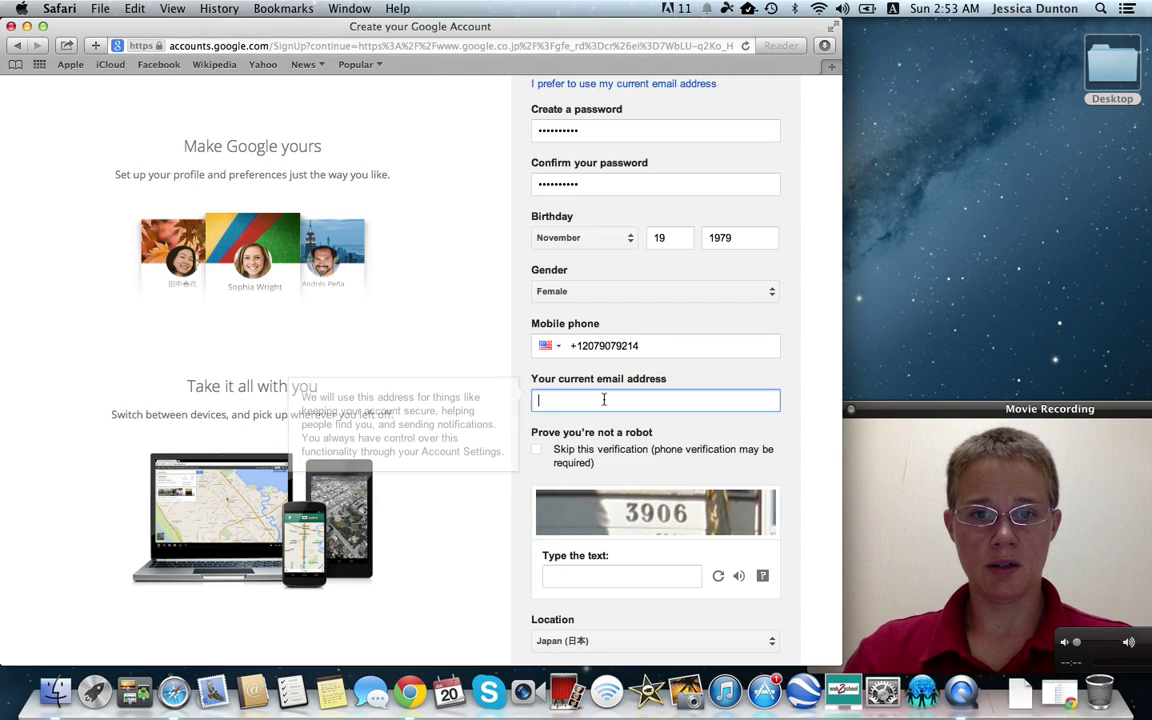
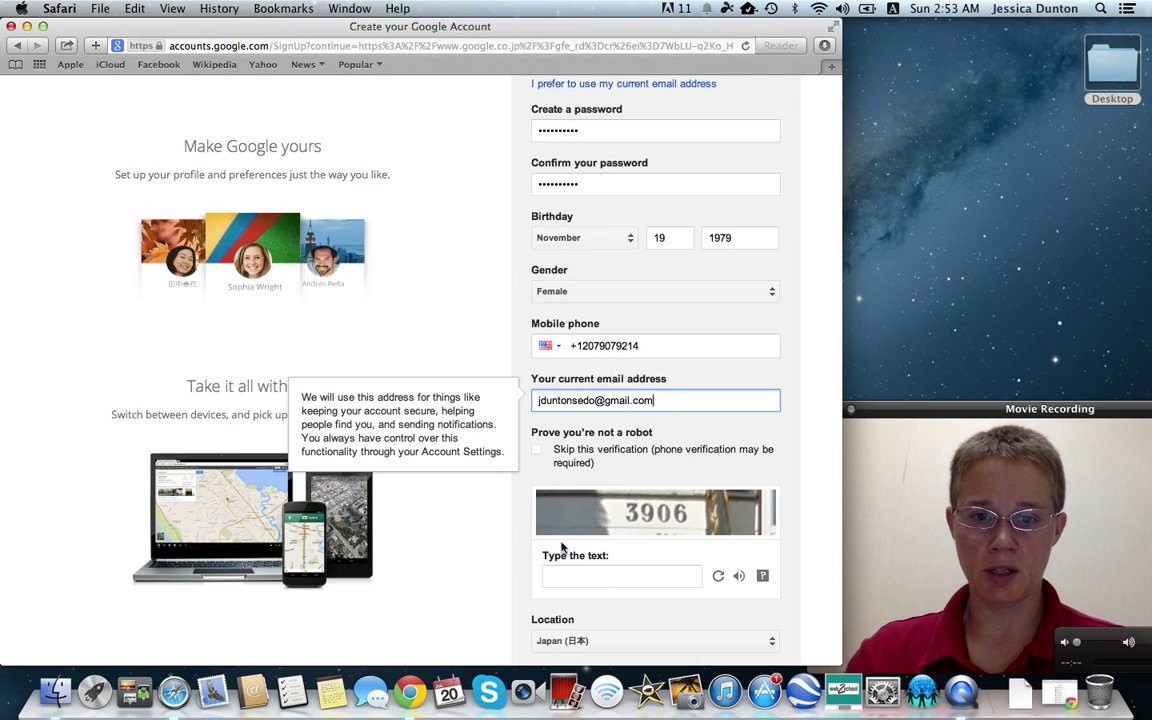
{"action": "left_click", "coordinate": [620, 576]}
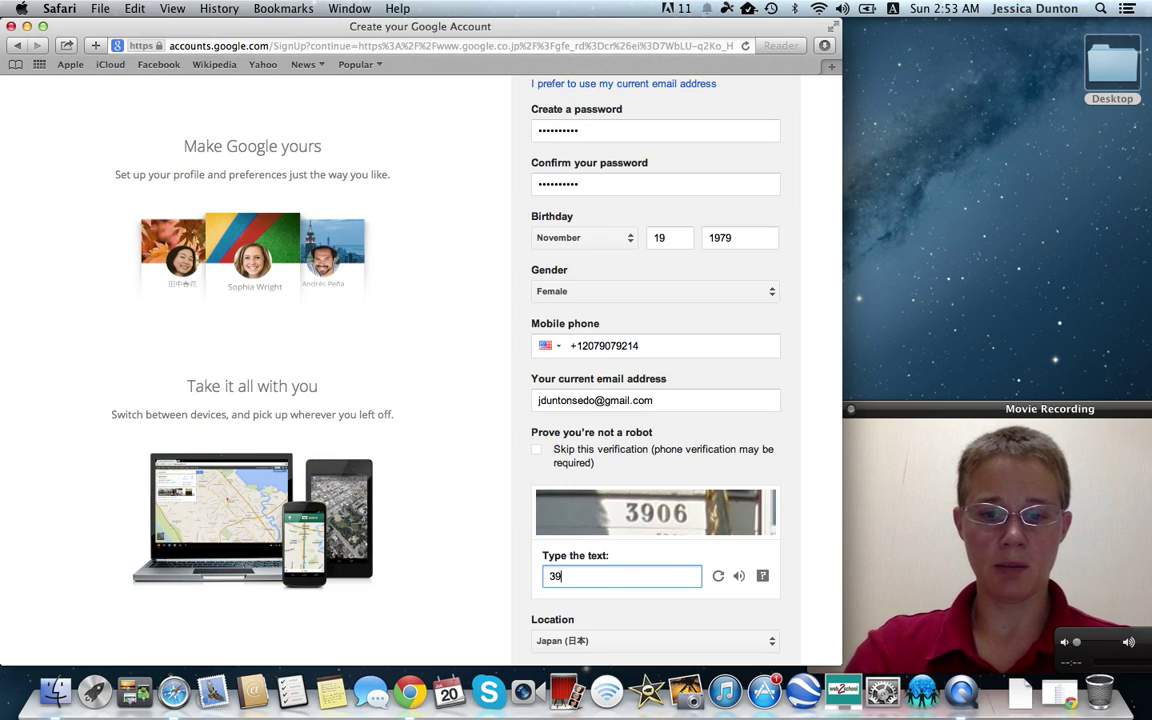
Type the CAPTCHA answer shown in the image
{"action": "type", "text": "3906"}
{"action": "scroll", "coordinate": [447, 551], "scroll_direction": "down", "scroll_amount": 1}
{"action": "scroll", "coordinate": [452, 400], "scroll_direction": "down", "scroll_amount": 5}
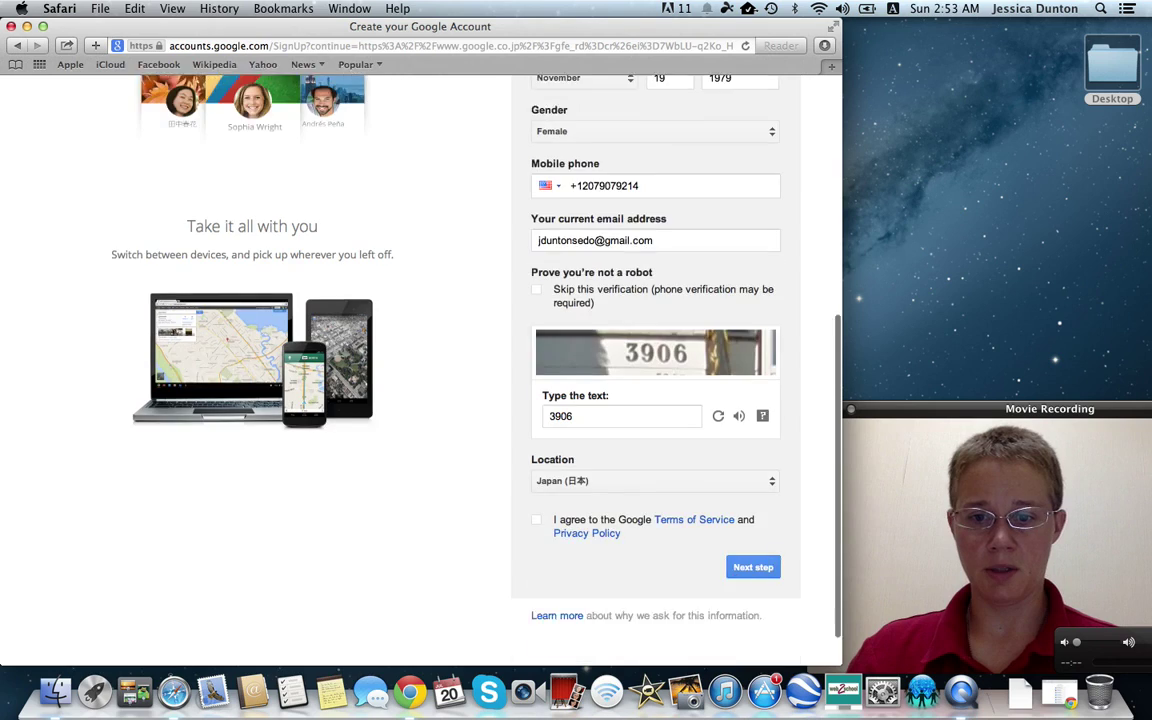
Set the location to United States, agree to the terms, and submit the form
{"action": "left_click", "coordinate": [755, 434]}
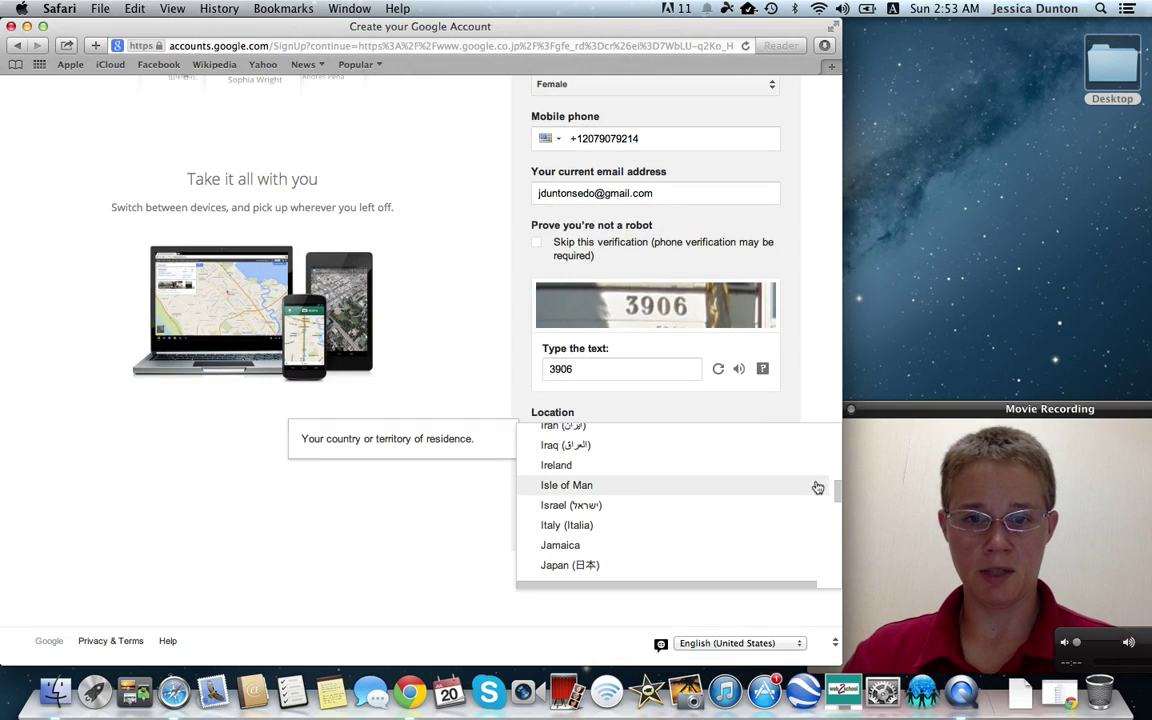
{"action": "left_click_drag", "start_coordinate": [836, 483], "coordinate": [835, 559]}
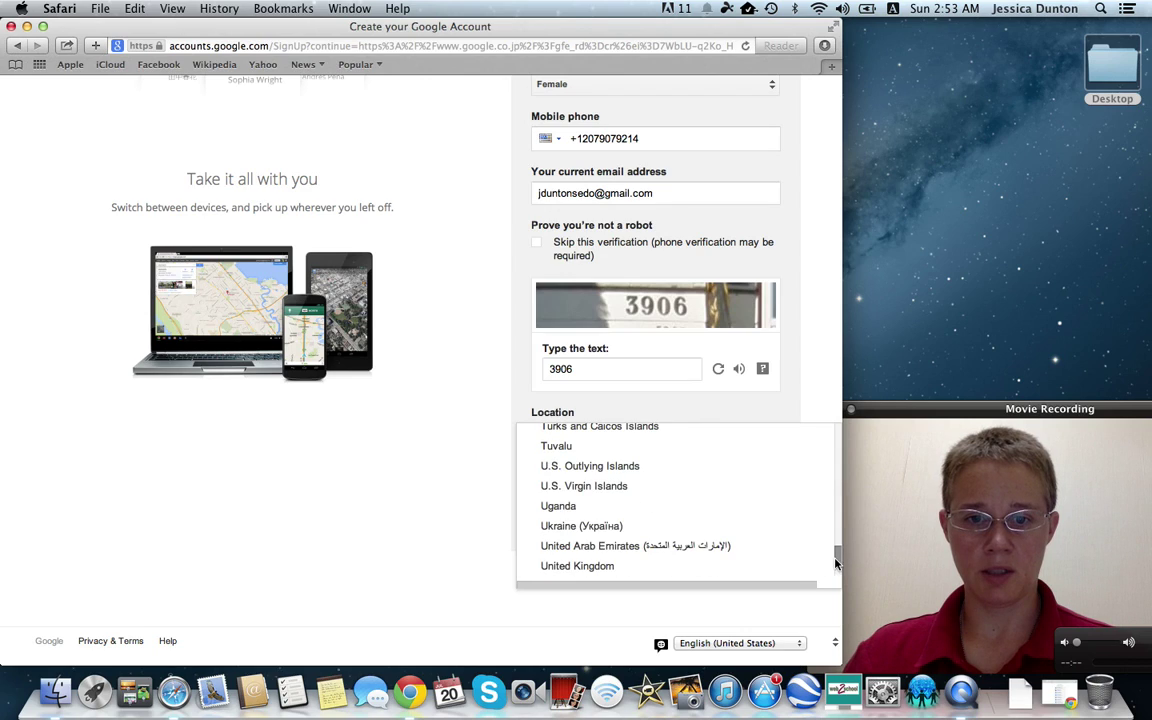
{"action": "left_click", "coordinate": [716, 572]}
{"action": "left_click", "coordinate": [775, 434]}
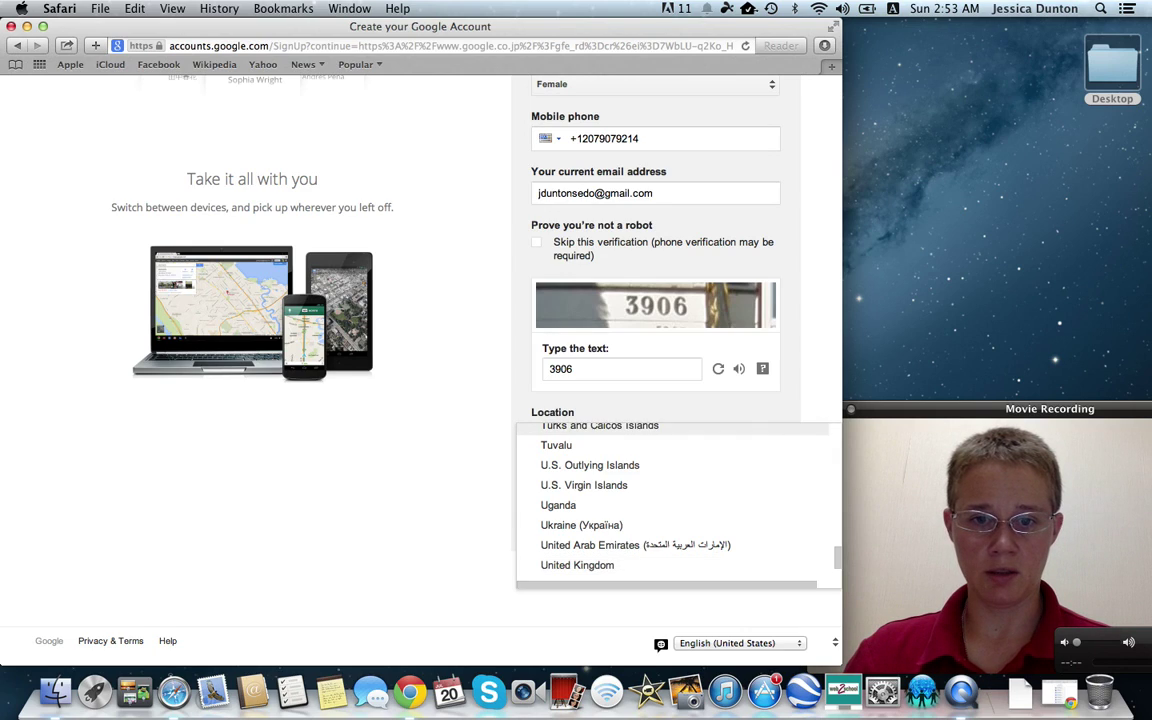
{"action": "scroll", "coordinate": [700, 555], "scroll_direction": "down", "scroll_amount": 1}
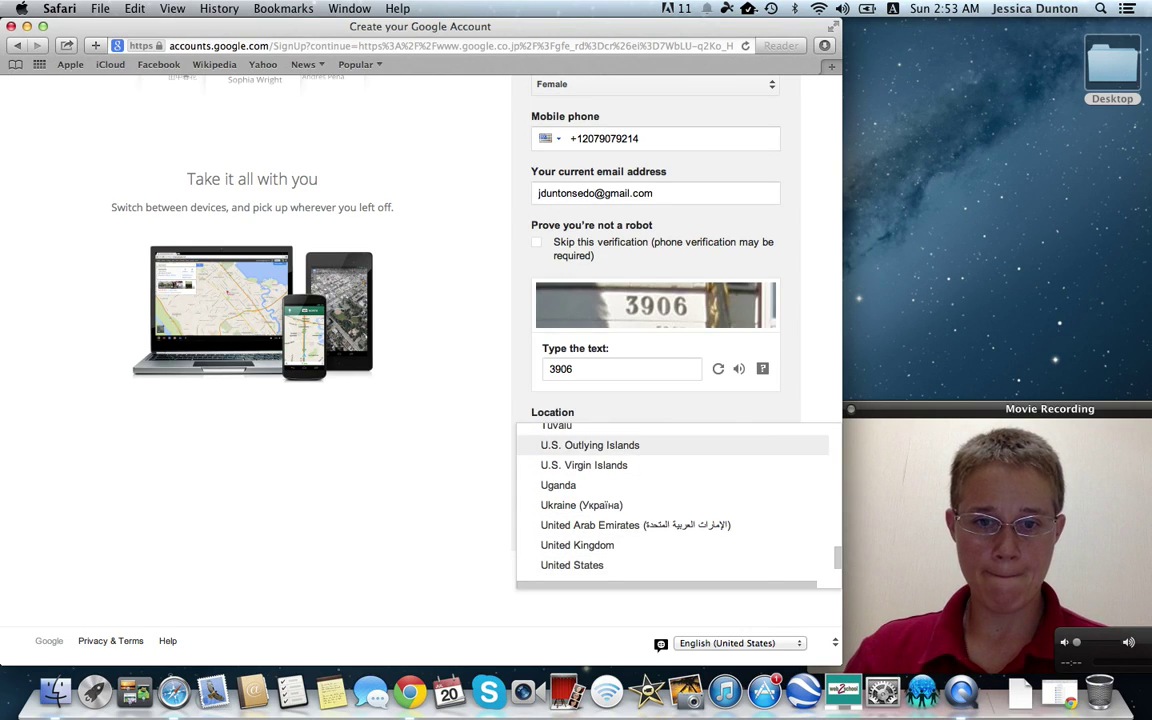
{"action": "left_click", "coordinate": [639, 565]}
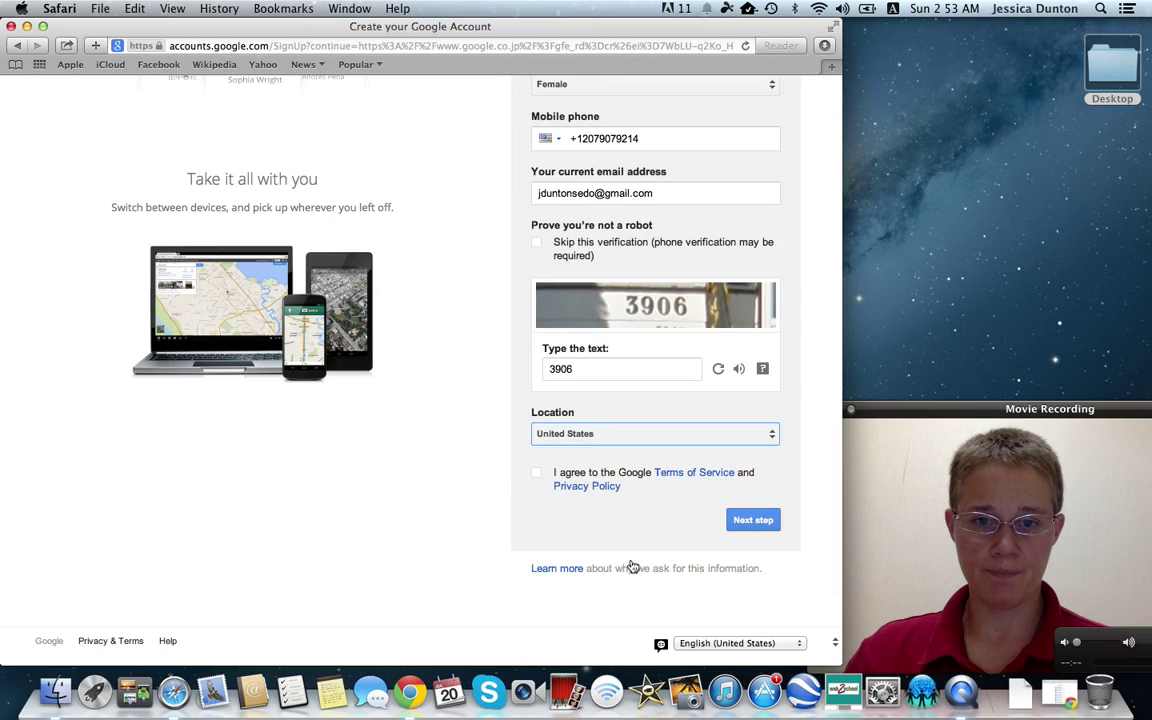
{"action": "left_click", "coordinate": [537, 472]}
{"action": "left_click", "coordinate": [760, 524]}
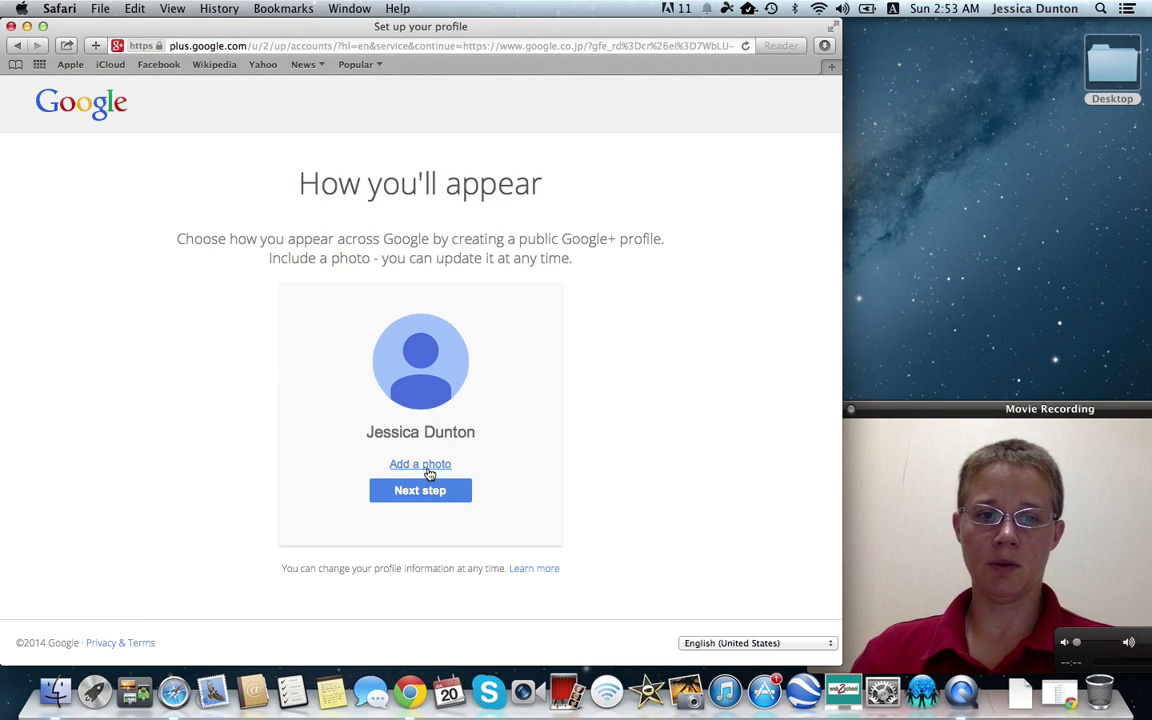
Open the profile photo chooser, cancel the file picker, and switch to Web camera
{"action": "left_click", "coordinate": [410, 465]}
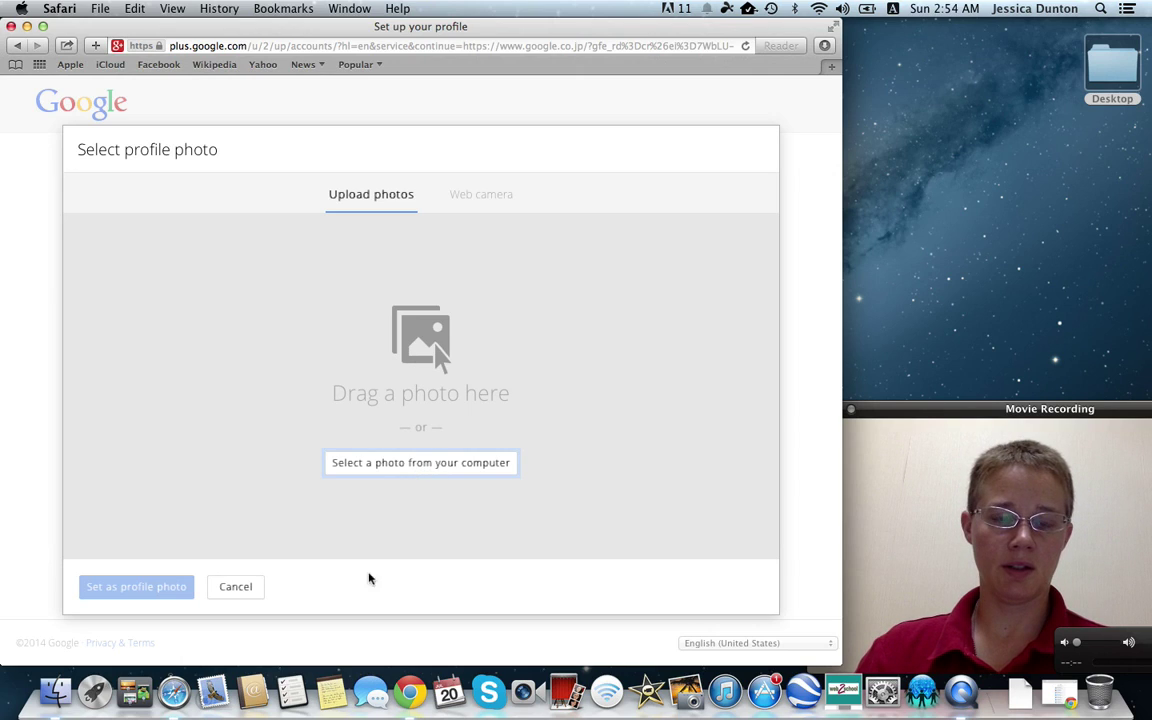
{"action": "left_click", "coordinate": [420, 389]}
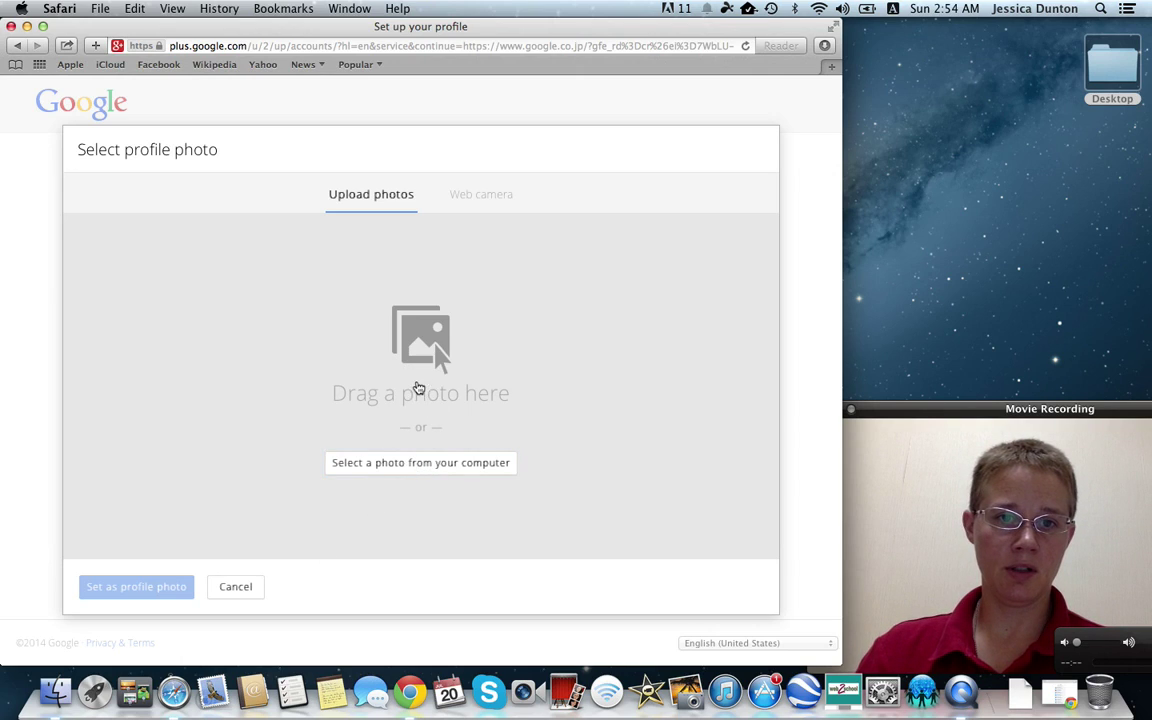
{"action": "left_click", "coordinate": [692, 525]}
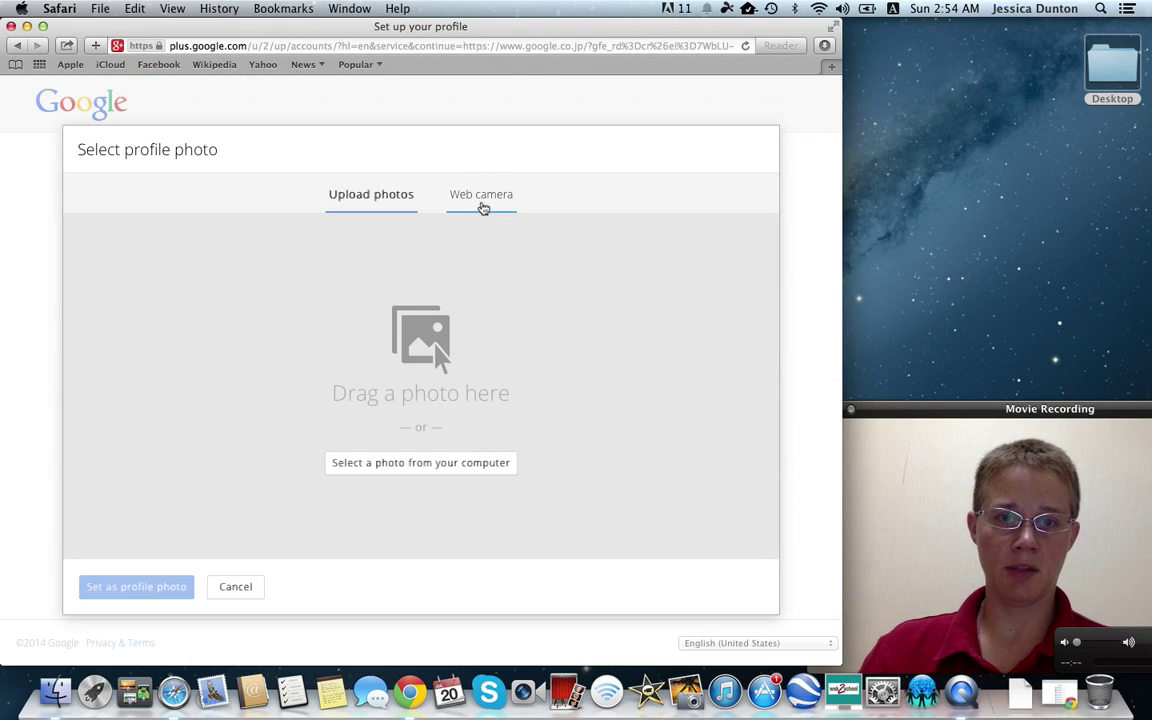
{"action": "left_click", "coordinate": [483, 204]}
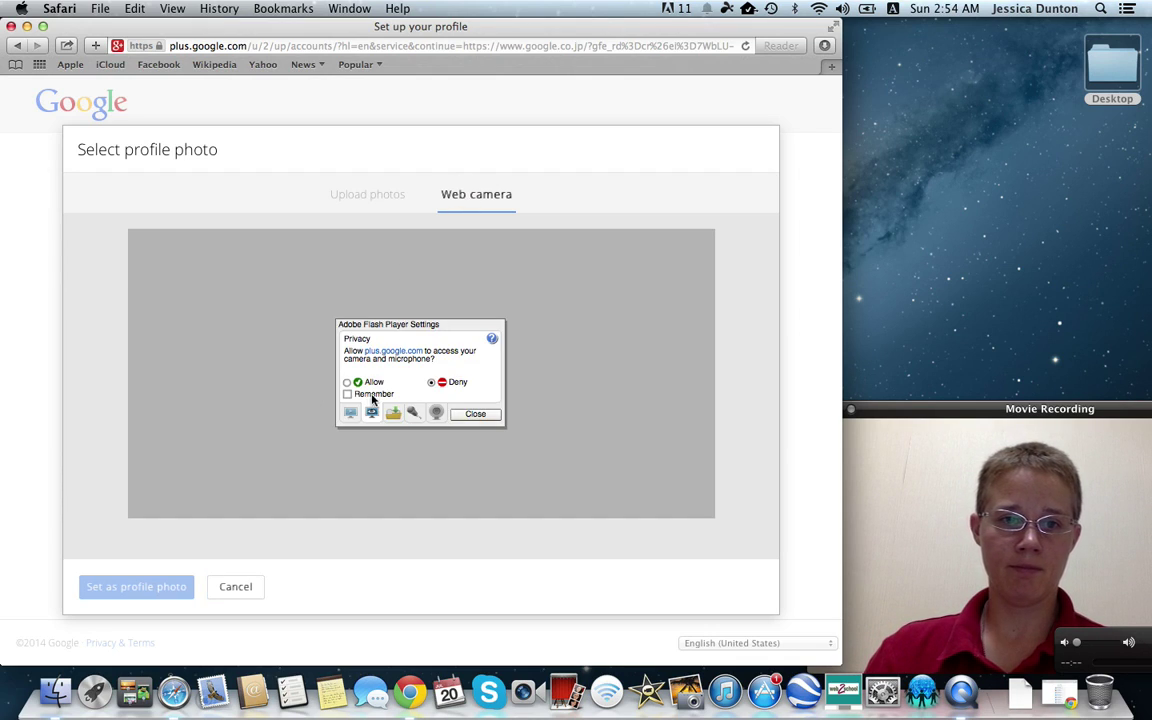
Allow and remember camera access, take a webcam snapshot, and set it as profile photo
{"action": "left_click", "coordinate": [347, 383]}
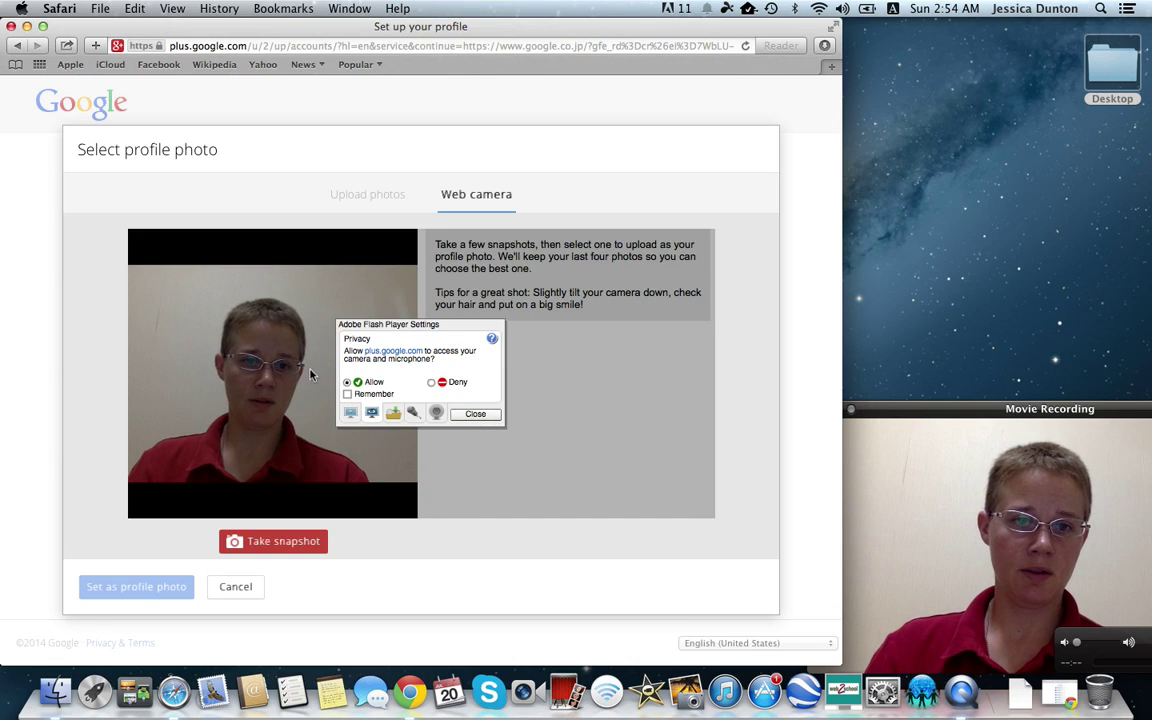
{"action": "left_click", "coordinate": [347, 394]}
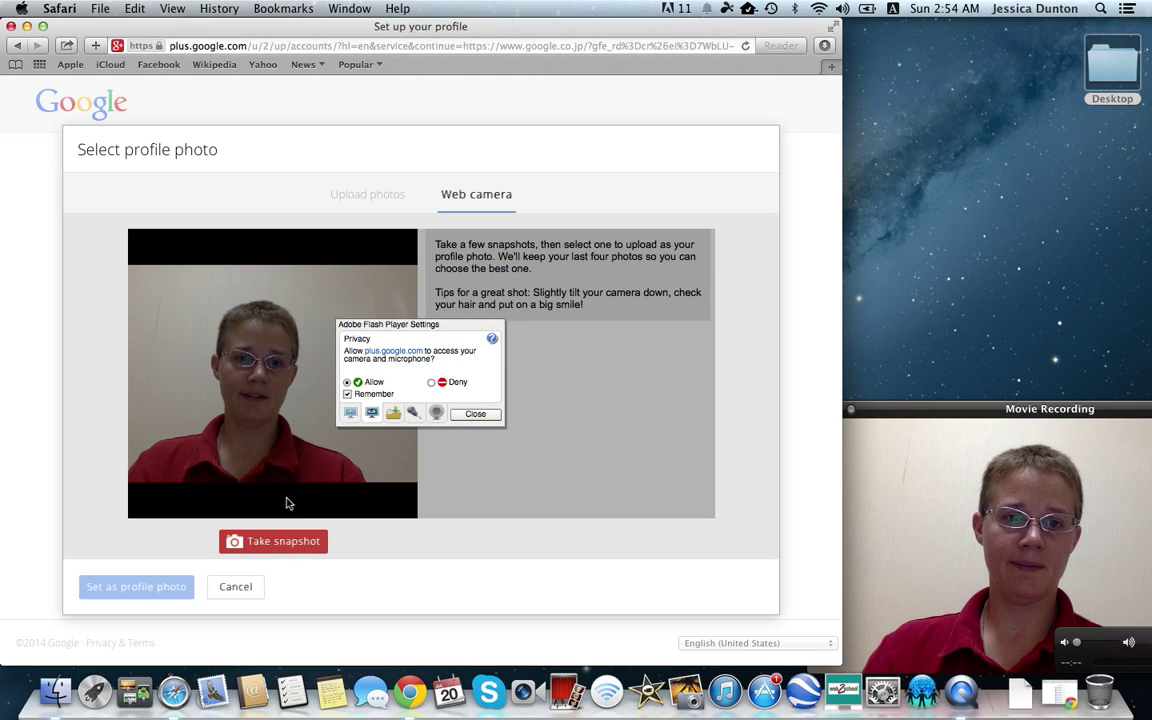
{"action": "left_click", "coordinate": [272, 543]}
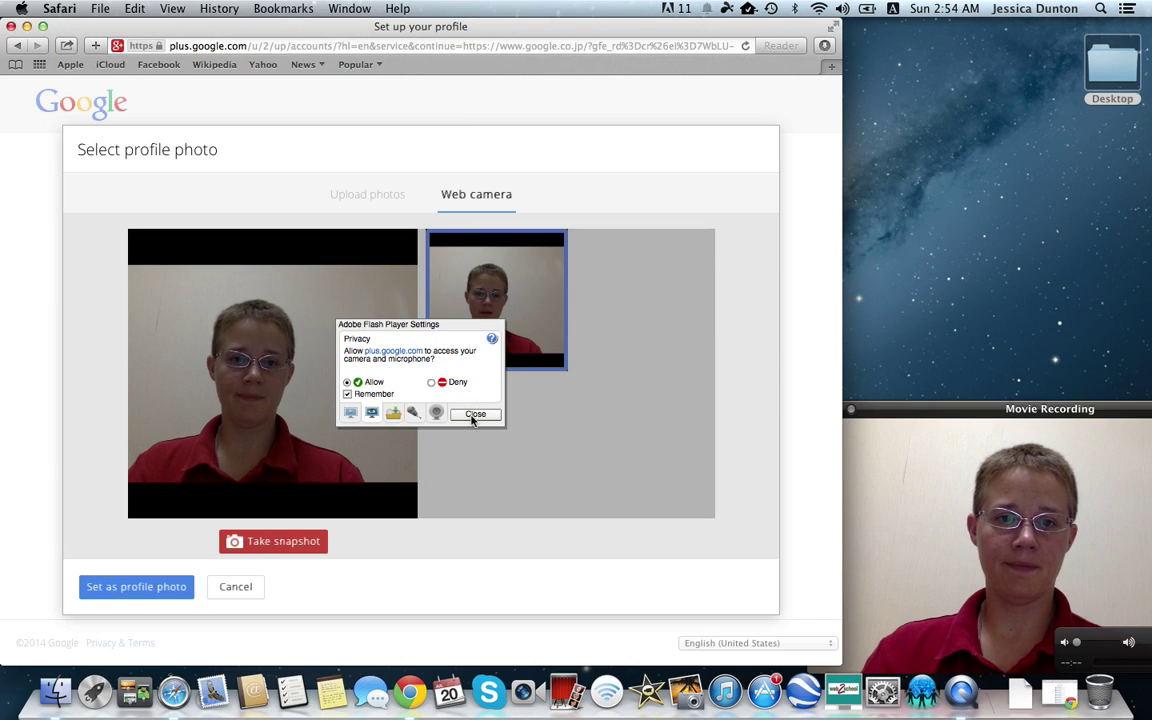
{"action": "left_click", "coordinate": [474, 416]}
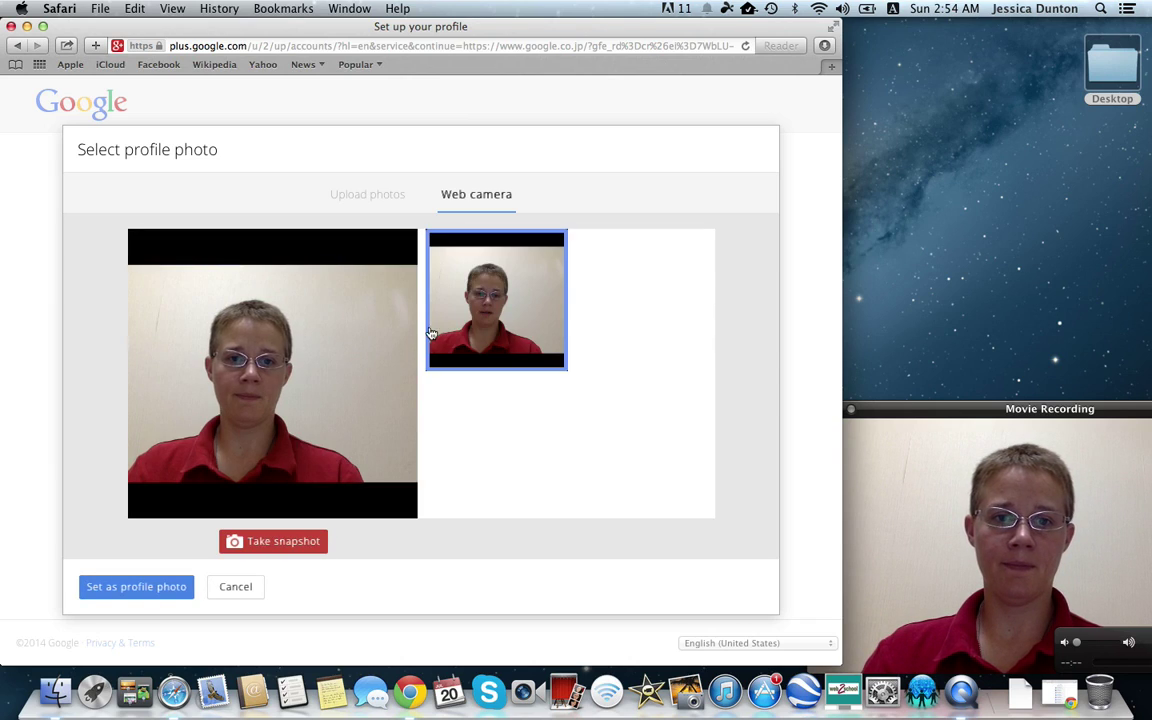
{"action": "left_click", "coordinate": [155, 587]}
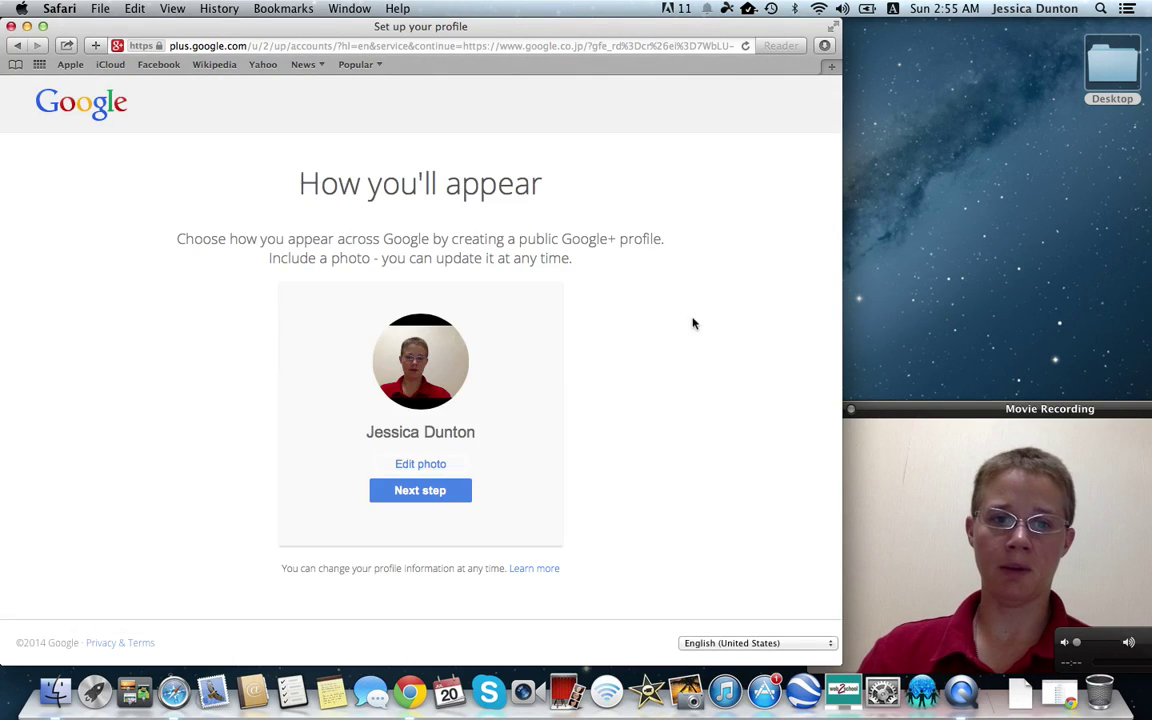
Continue past the profile page to the Welcome page showing the new Gmail address
{"action": "left_click", "coordinate": [419, 491]}
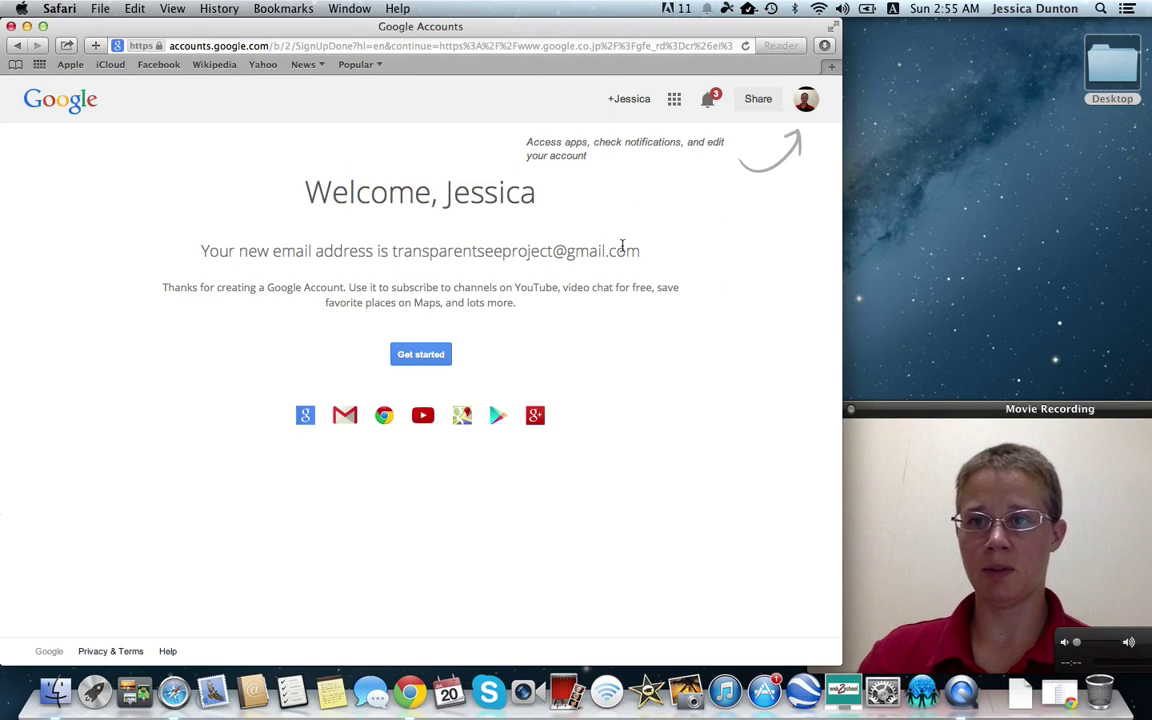
Leave the Welcome page with Get started for the signed-in Google homepage
{"action": "left_click", "coordinate": [421, 355]}
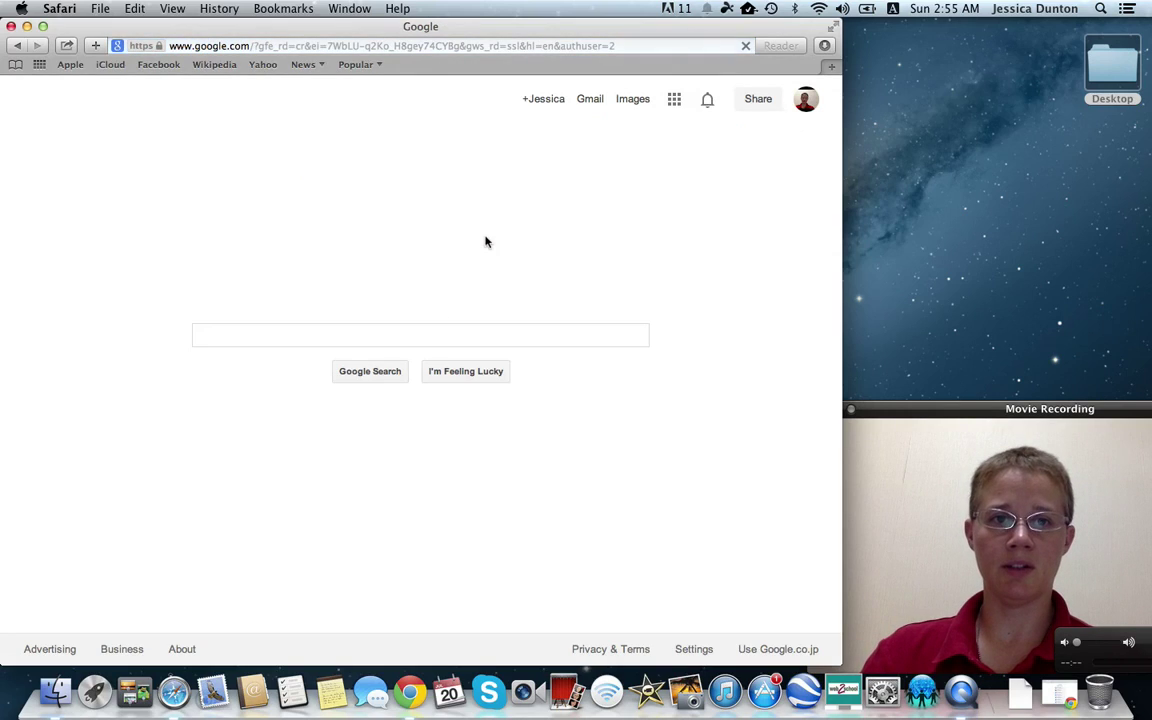